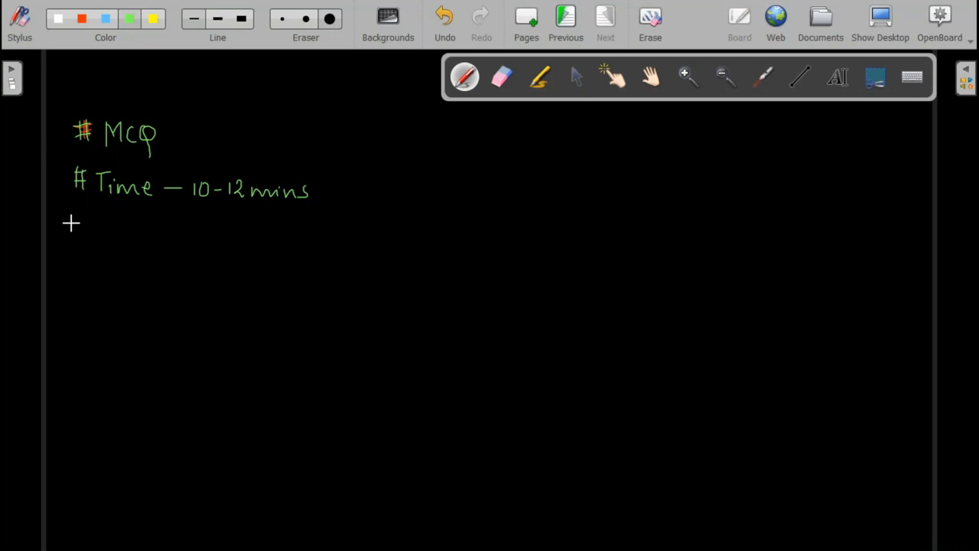
Handwrite "# 8q → 8 M" and "2q → Numericals → 6M" beneath the Time line on the board.
left_click_drag(64, 224, 79, 223)
mouse_move(64, 231)
left_mouse_down()
mouse_move(101, 235)
mouse_move(111, 219)
mouse_move(131, 247)
mouse_move(163, 227)
mouse_move(158, 234)
left_mouse_up()
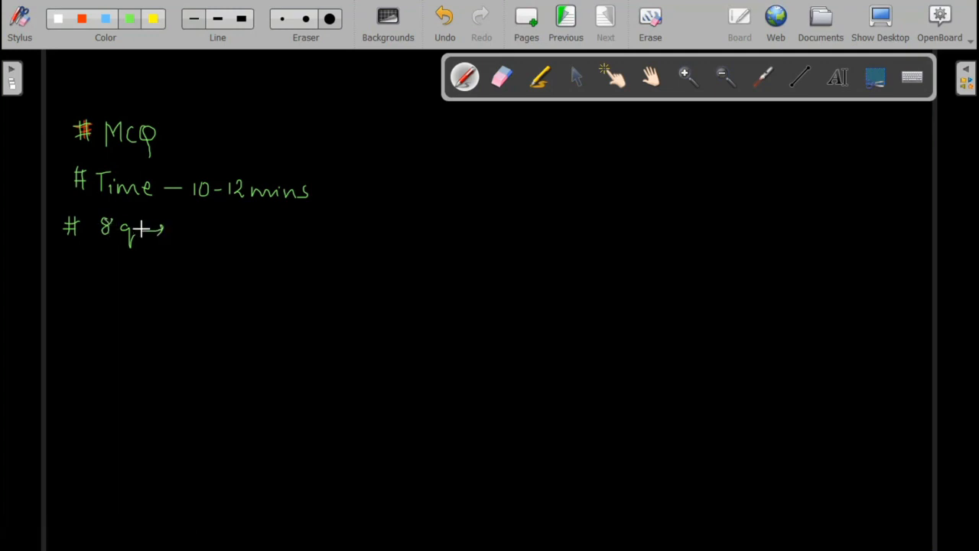
mouse_move(95, 258)
left_mouse_down()
mouse_move(121, 285)
mouse_move(176, 266)
mouse_move(196, 277)
mouse_move(293, 285)
left_mouse_up()
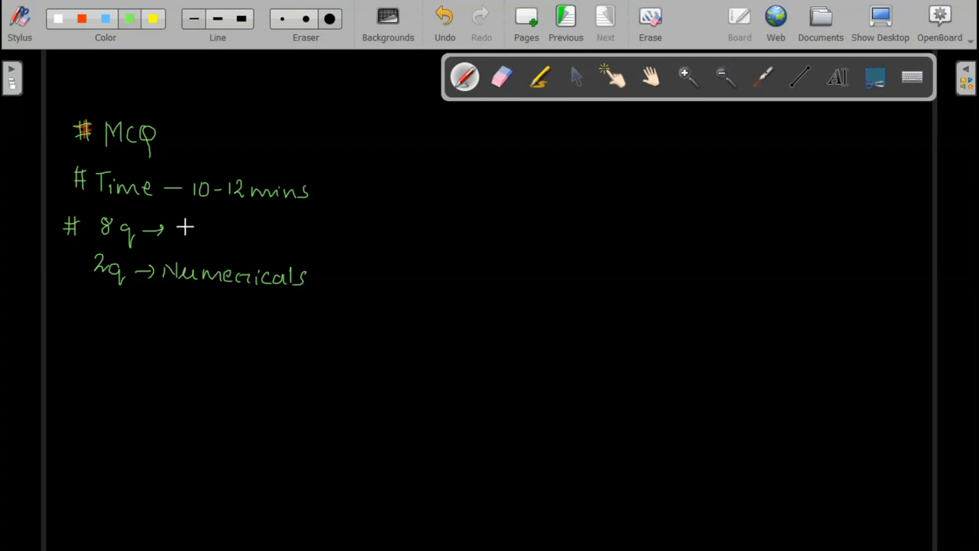
left_click_drag(191, 225, 220, 240)
left_click_drag(314, 280, 332, 280)
mouse_move(346, 285)
left_mouse_down()
mouse_move(356, 294)
mouse_move(371, 282)
mouse_move(374, 294)
mouse_move(349, 297)
left_mouse_up()
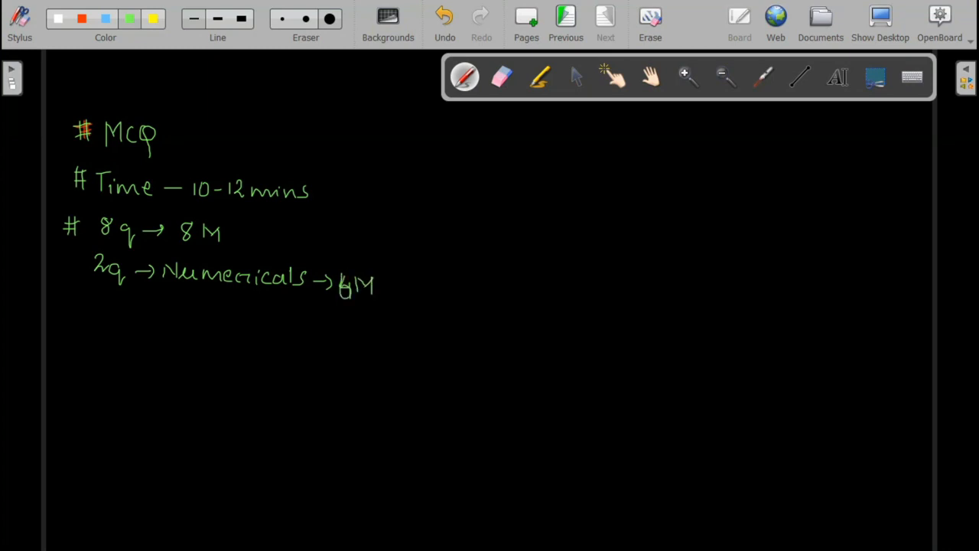
left_click_drag(344, 275, 348, 295)
Handwrite "# Total → 14 M" below the Numericals line.
left_click_drag(72, 303, 70, 334)
mouse_move(80, 301)
left_mouse_down()
mouse_move(79, 337)
mouse_move(87, 311)
left_mouse_up()
mouse_move(67, 324)
left_mouse_down()
mouse_move(89, 323)
mouse_move(101, 337)
left_mouse_up()
mouse_move(95, 312)
left_mouse_down()
mouse_move(116, 311)
mouse_move(131, 337)
mouse_move(138, 330)
left_mouse_up()
mouse_move(147, 326)
left_mouse_down()
mouse_move(150, 337)
mouse_move(190, 331)
left_mouse_up()
left_click(162, 332)
mouse_move(182, 324)
left_mouse_down()
mouse_move(182, 336)
mouse_move(225, 333)
left_mouse_up()
mouse_move(222, 328)
left_mouse_down()
mouse_move(224, 343)
mouse_move(256, 326)
mouse_move(257, 343)
left_mouse_up()
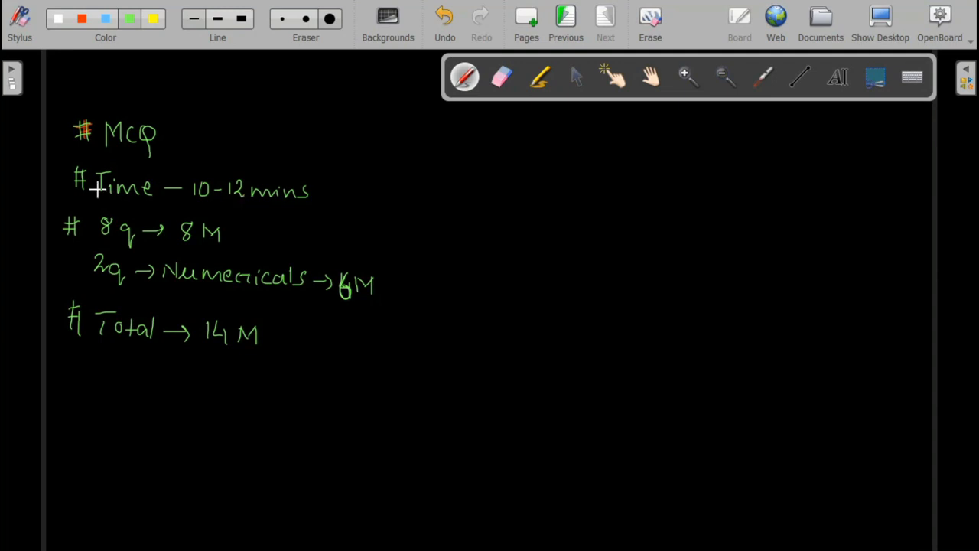
Complete the hash mark before Time and handwrite "# Good internet" below the Total line.
left_click_drag(67, 172, 85, 172)
mouse_move(58, 376)
left_mouse_down()
mouse_move(74, 375)
mouse_move(63, 392)
mouse_move(73, 383)
left_mouse_up()
left_click_drag(70, 372, 69, 390)
left_click_drag(93, 373, 85, 407)
left_click_drag(104, 383, 228, 395)
mouse_move(231, 380)
left_mouse_down()
mouse_move(233, 397)
mouse_move(236, 388)
left_mouse_up()
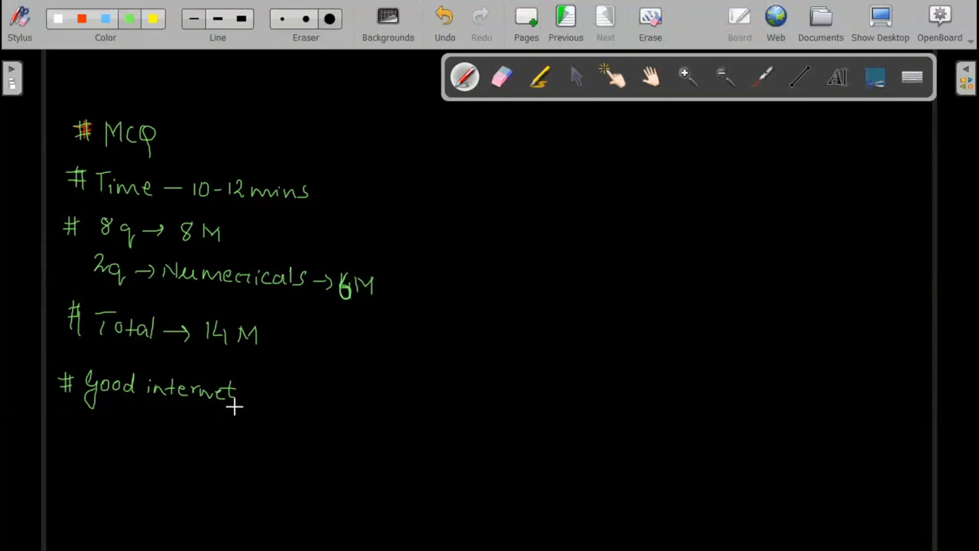
Switch to the AP202 class team in Microsoft Teams and start a new Forms quiz from its assignments.
key("alt+Tab")
key("alt+Tab")
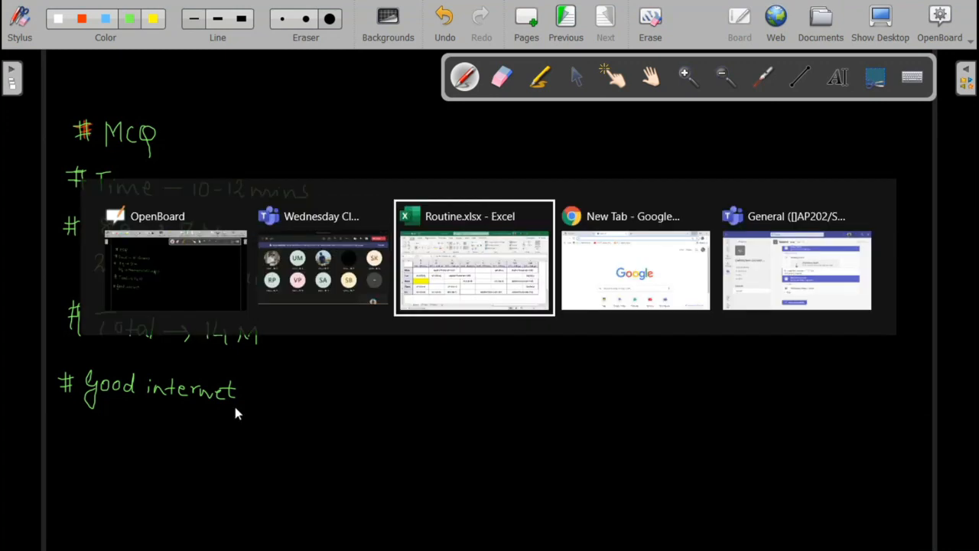
key("alt+Tab")
key("alt+Tab")
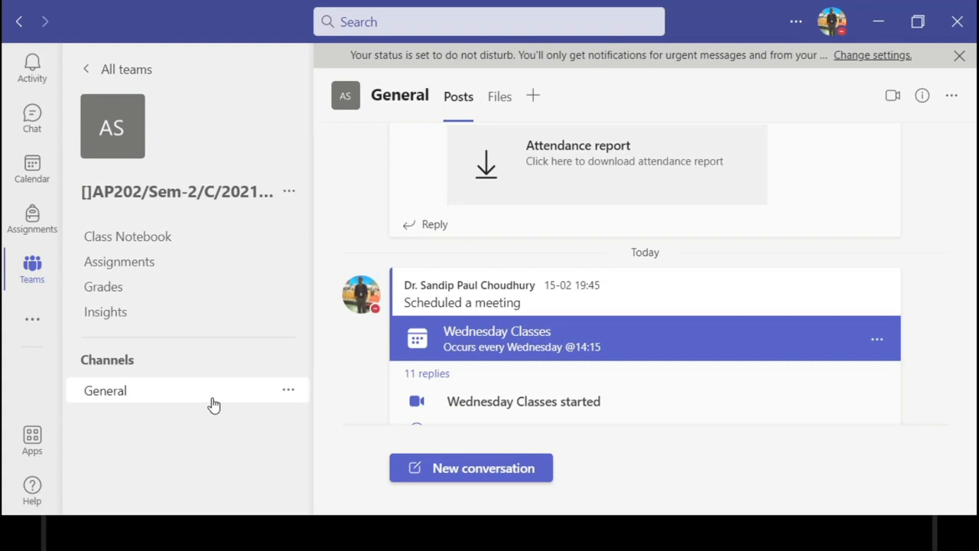
left_click(153, 92)
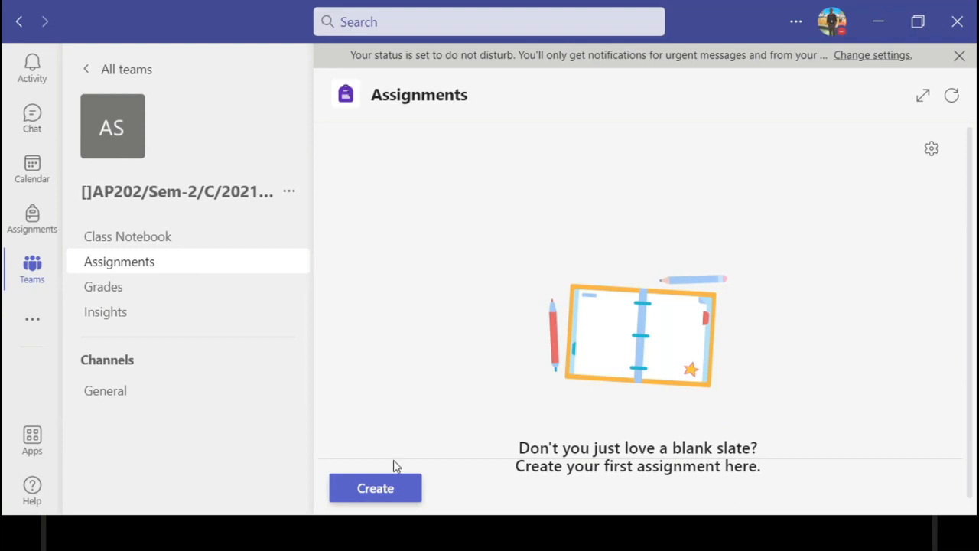
left_click(372, 501)
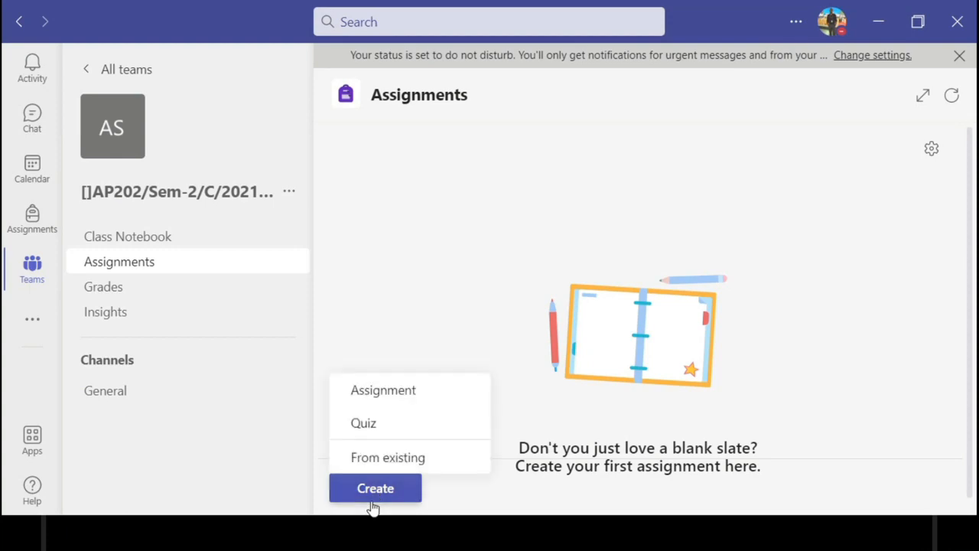
left_click(383, 425)
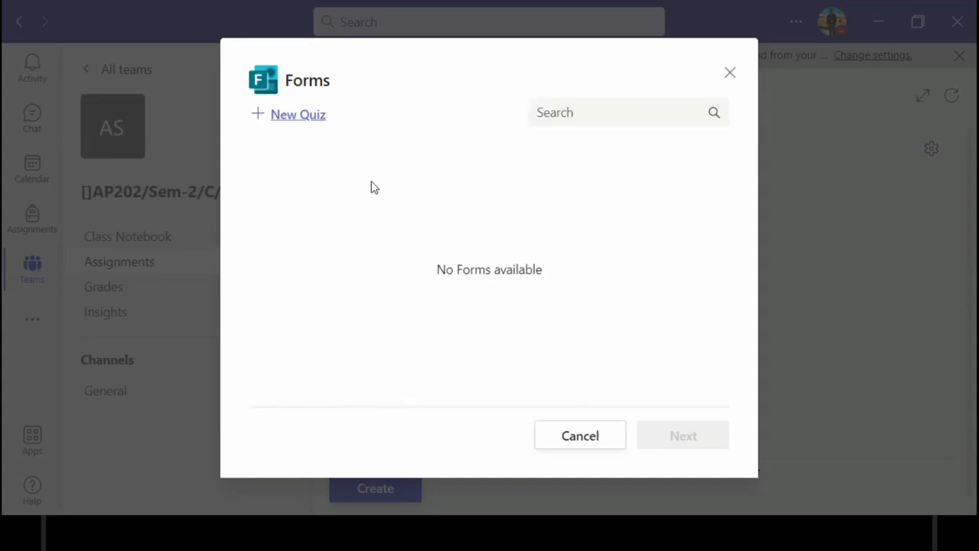
left_click(309, 117)
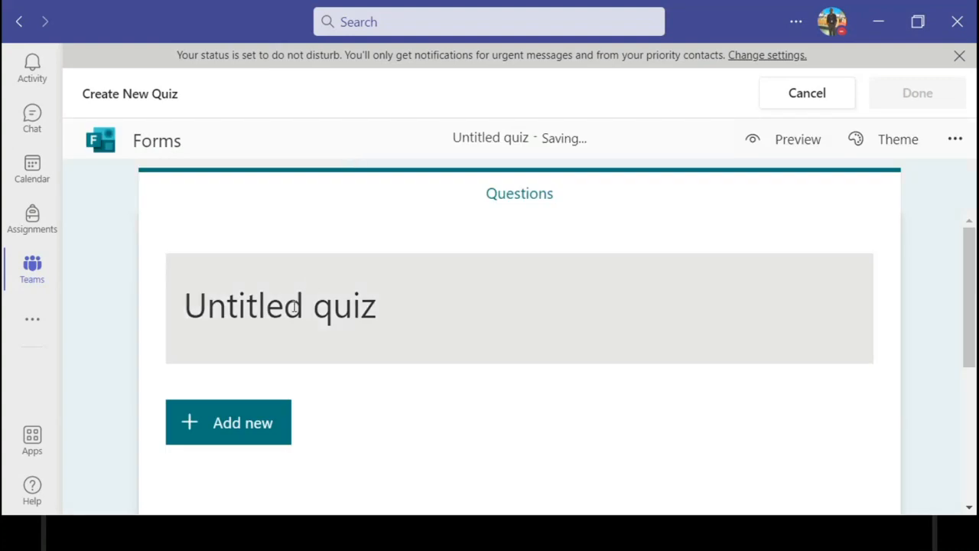
Title the quiz "Sample Quiz" and enter "MCQ" as its description.
left_click(339, 291)
type("Q")
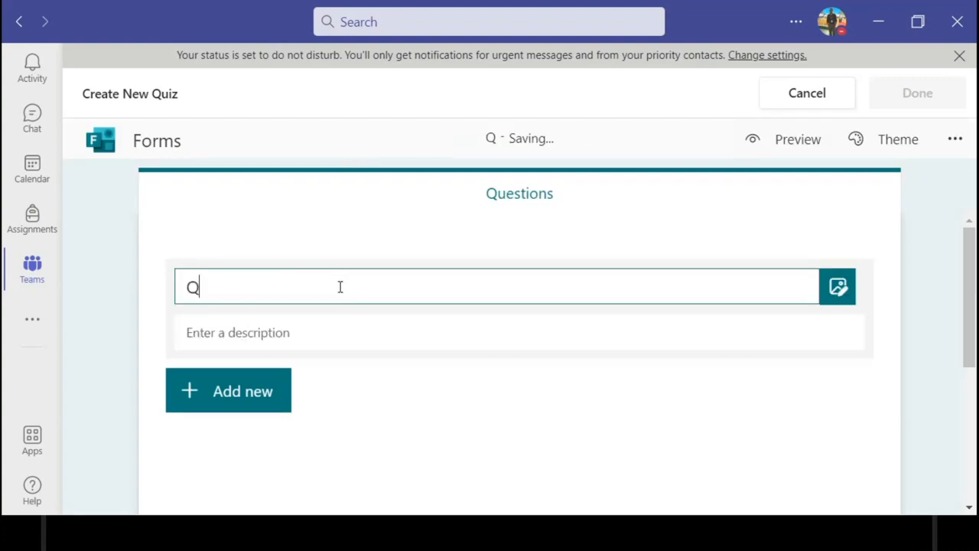
key("BackSpace")
type("Sample ")
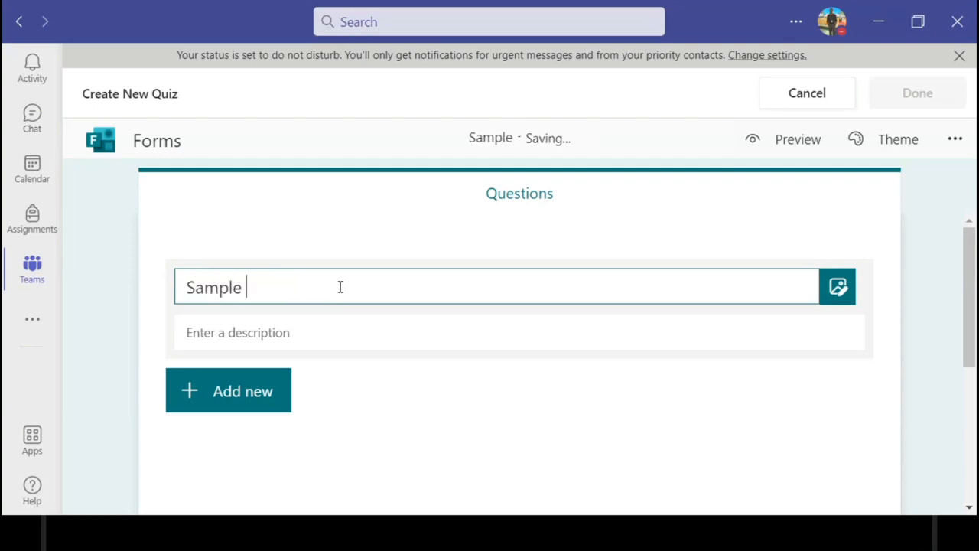
type("Quiz")
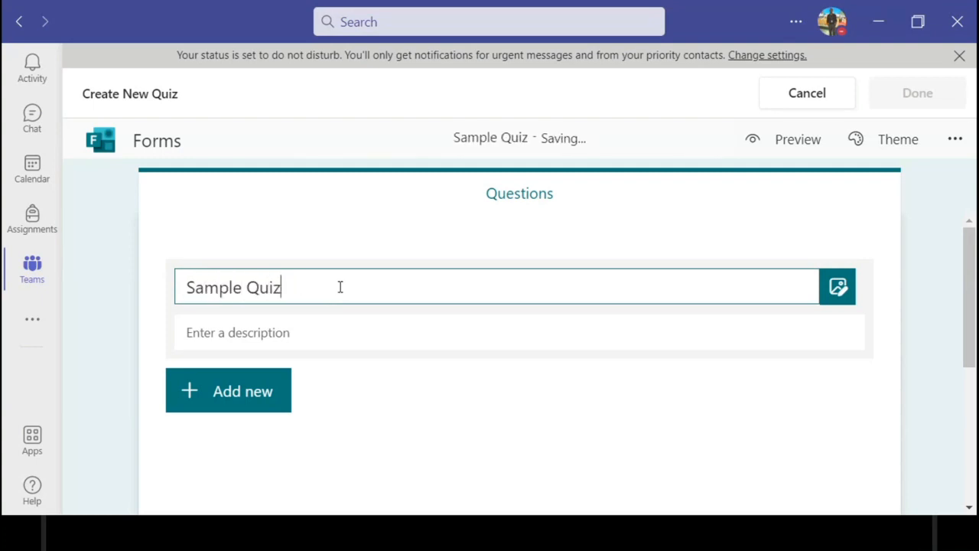
left_click(328, 332)
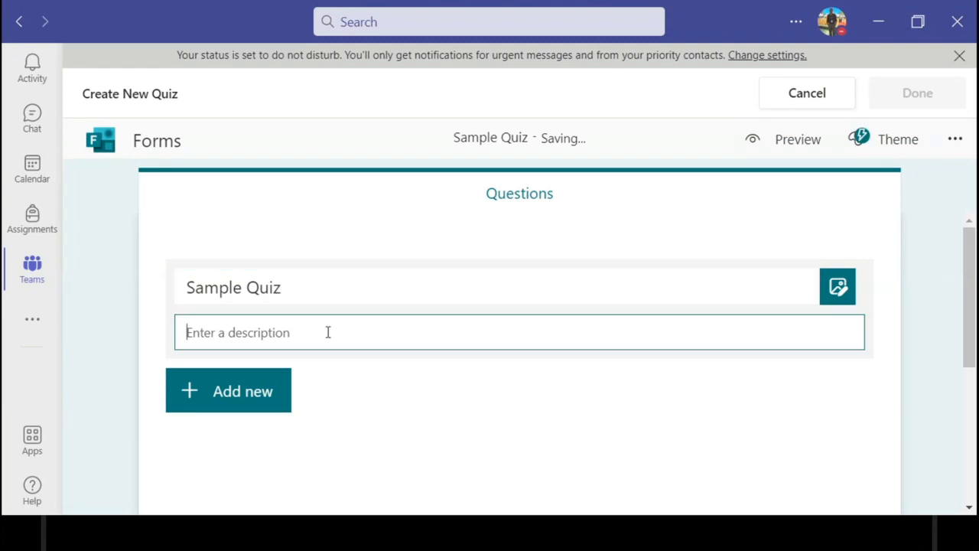
type("MCQ")
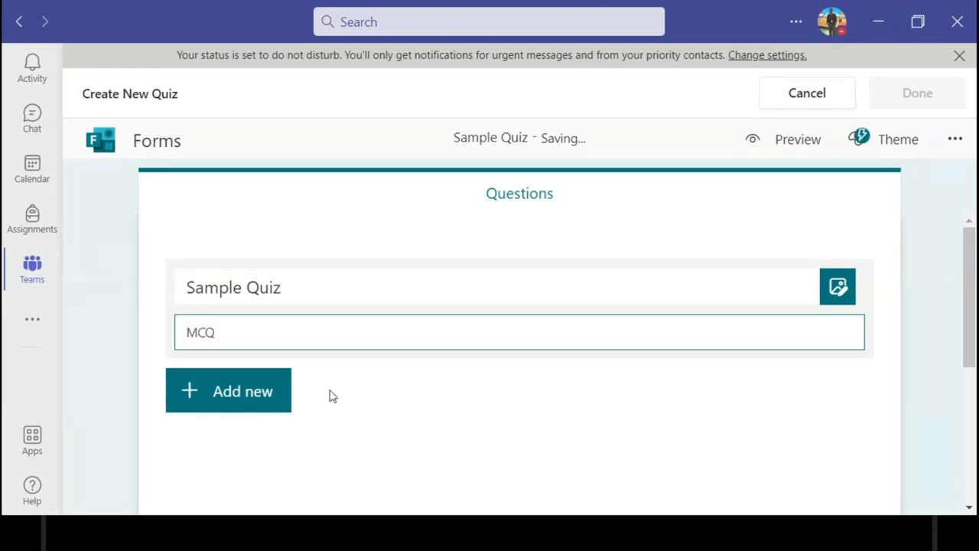
Add a Choice question reading "Who is credited with the discovery of STR?".
left_click(269, 392)
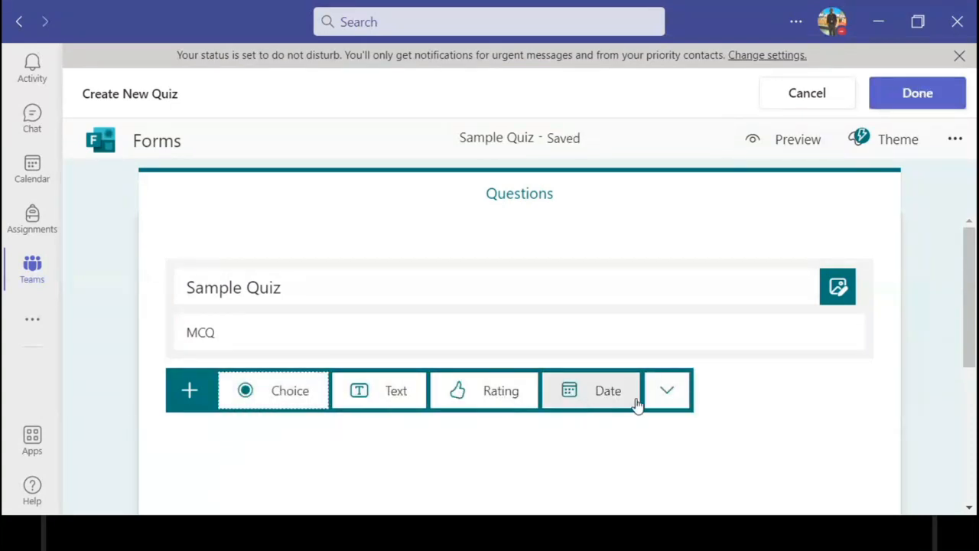
left_click(674, 397)
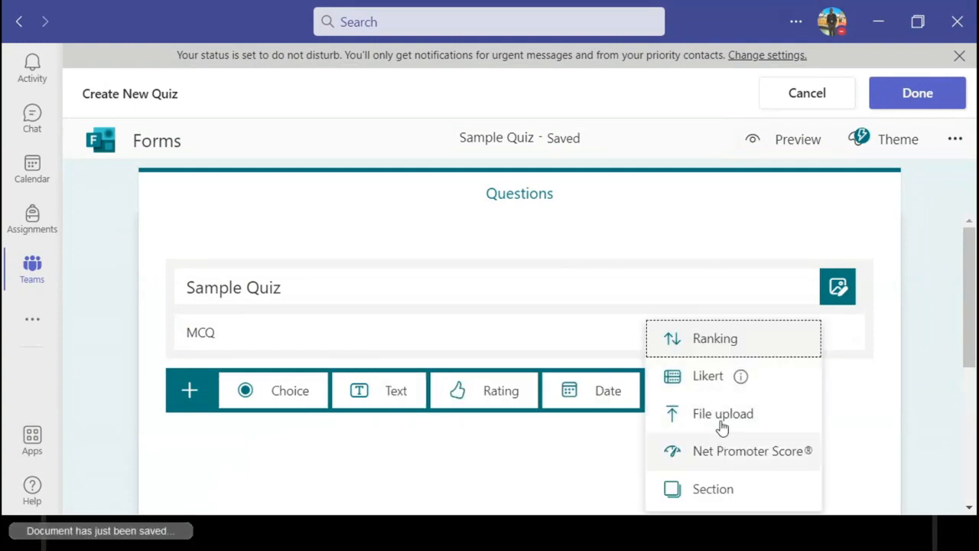
left_click(564, 436)
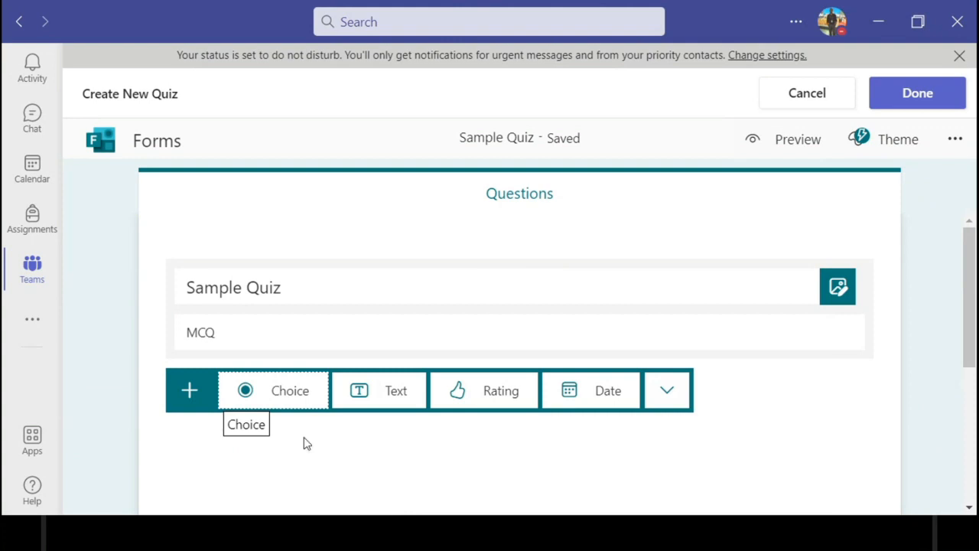
left_click(299, 398)
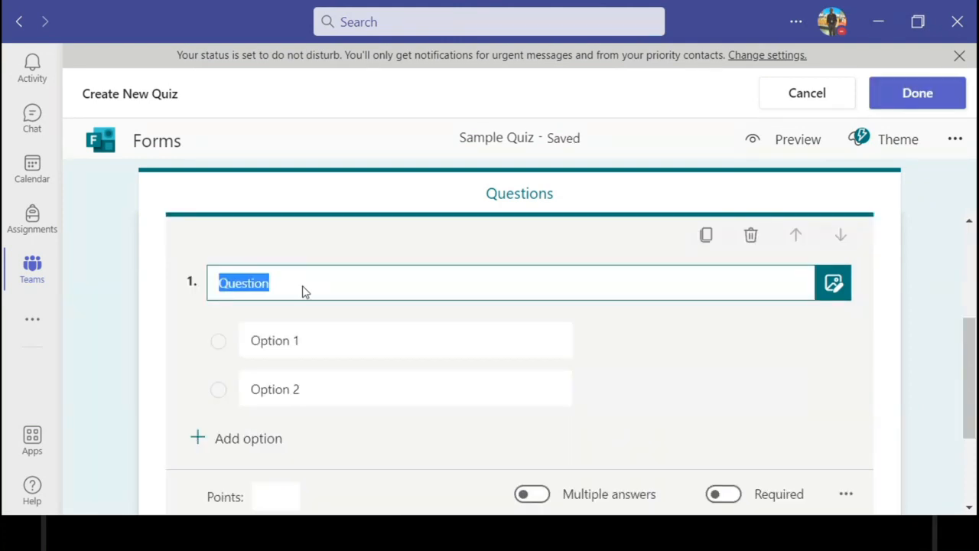
type("Who is")
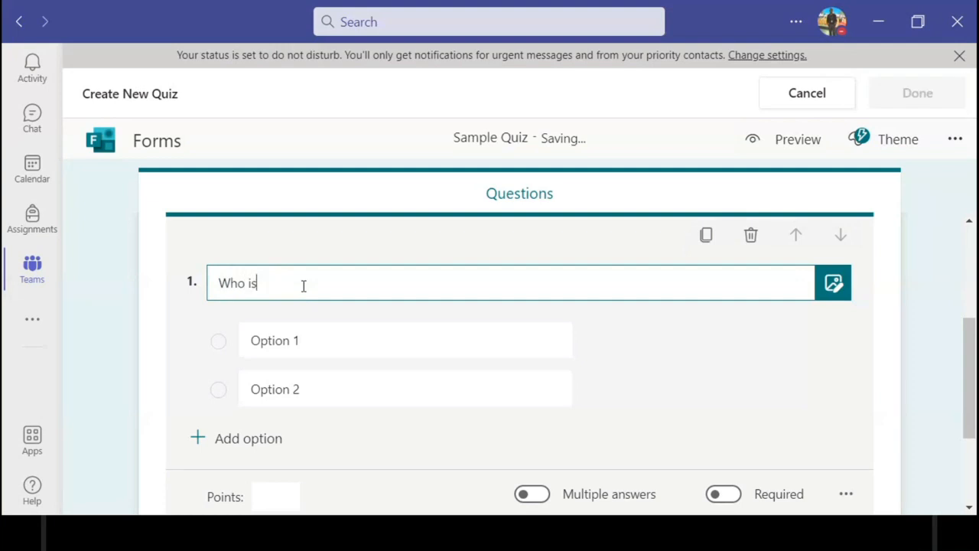
type(" credited")
type("with the discovery")
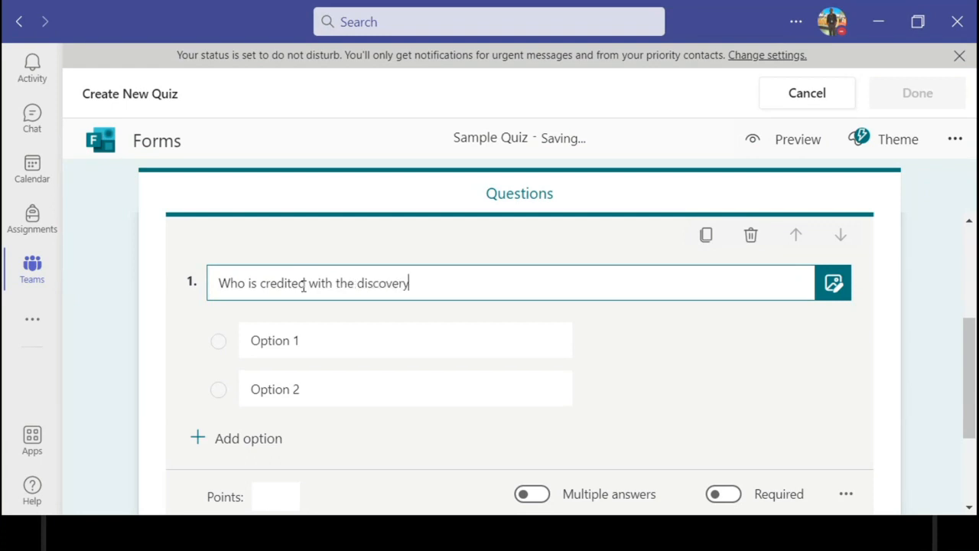
type(" of STR?")
Fill in the first two answer options as "Issac Newton" and "Albert Einstein".
left_click(334, 348)
type("I")
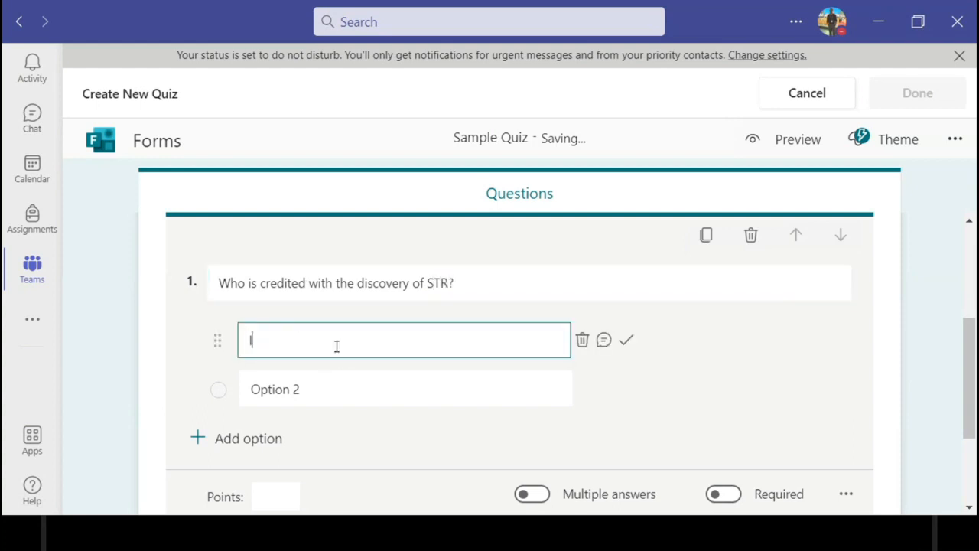
type("ssac Newton")
key("Tab")
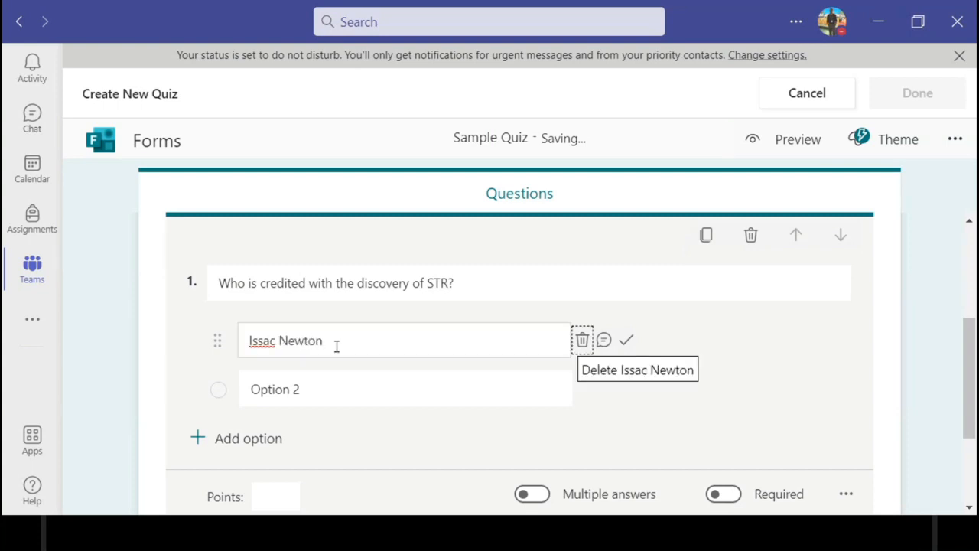
key("Tab")
key("Tab")
left_click(294, 389)
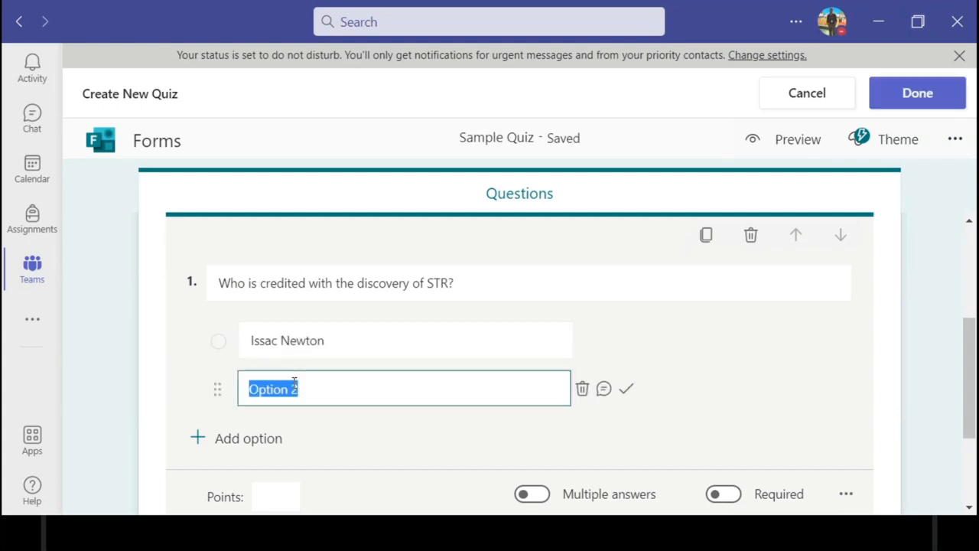
type("Albert ")
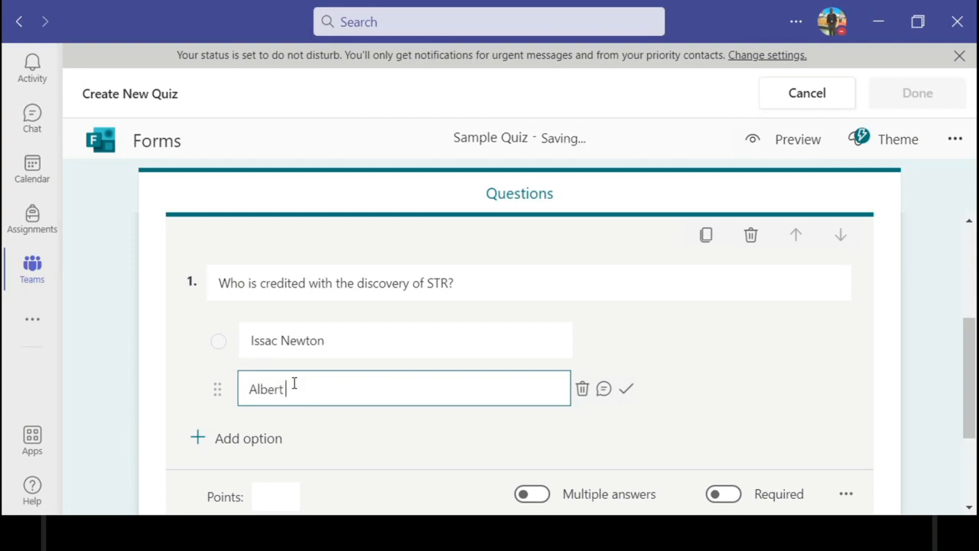
type("Einstein")
Add two more answer options, "Albert Michelson" and "None", to the question.
left_click(247, 446)
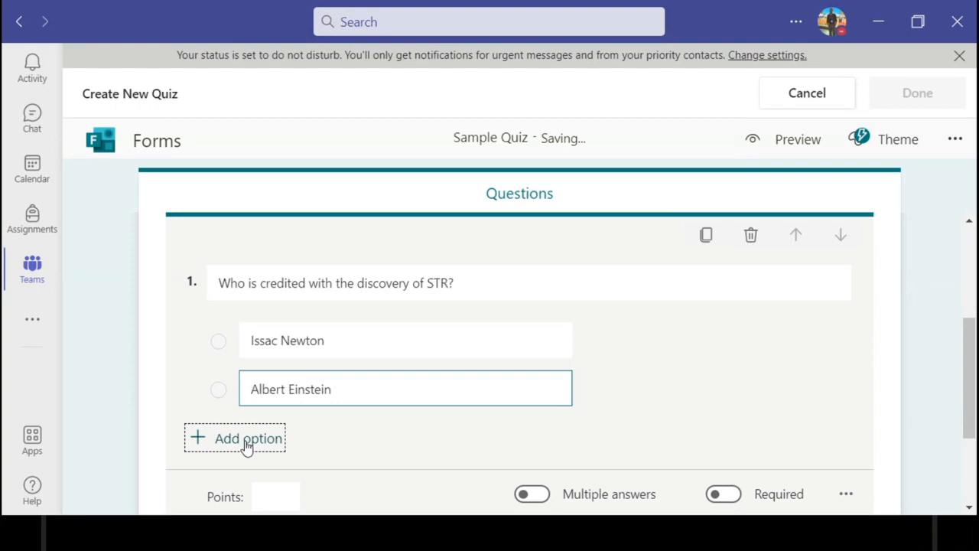
type("Albery")
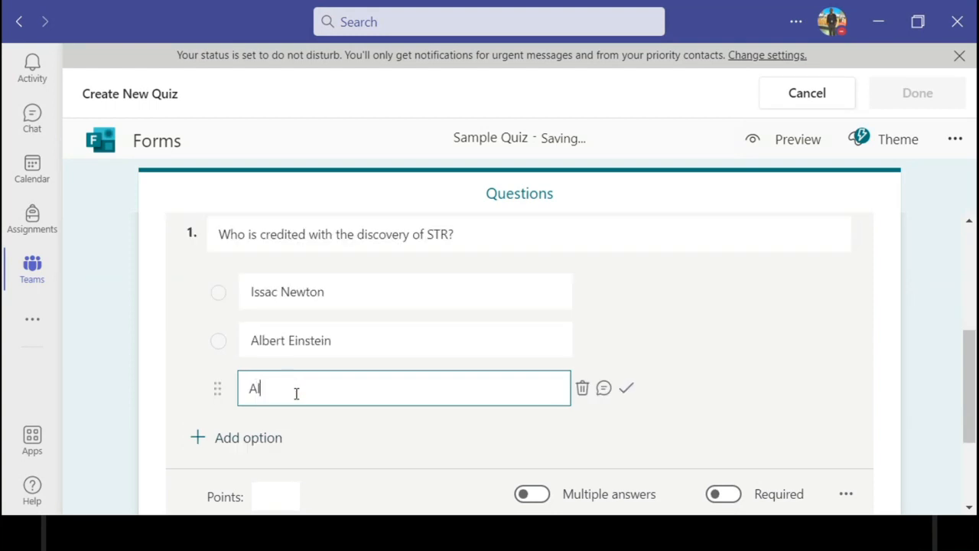
key("BackSpace")
key("BackSpace")
type("t Michelson")
left_click(253, 444)
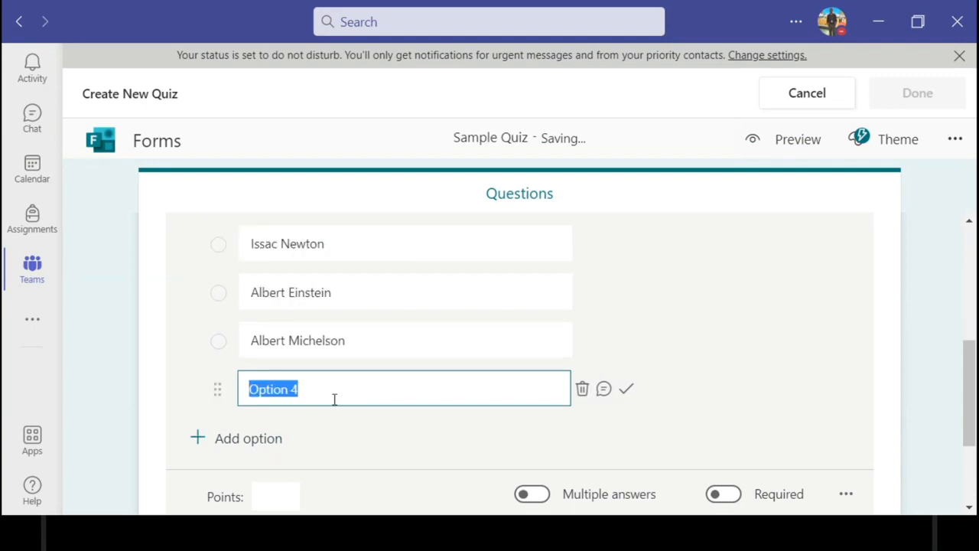
type("None")
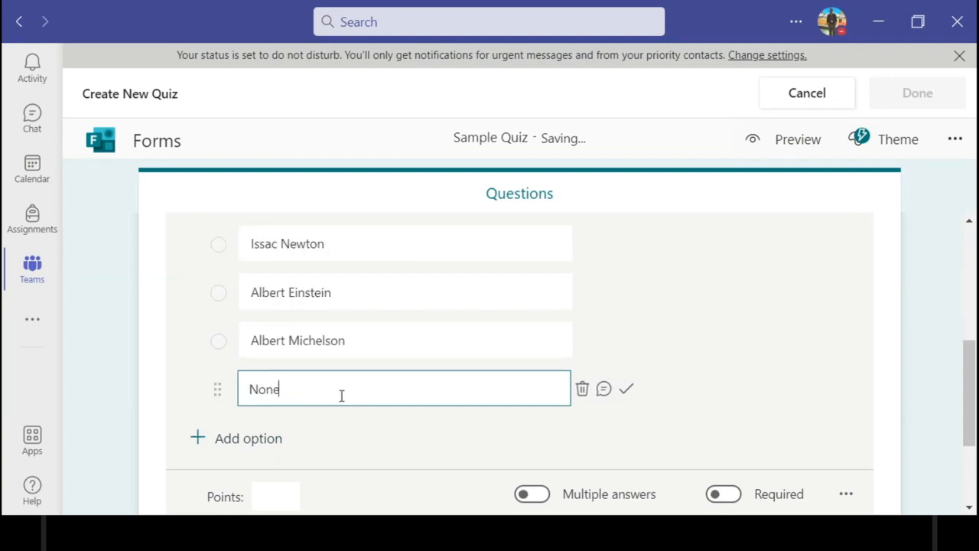
left_click(808, 390)
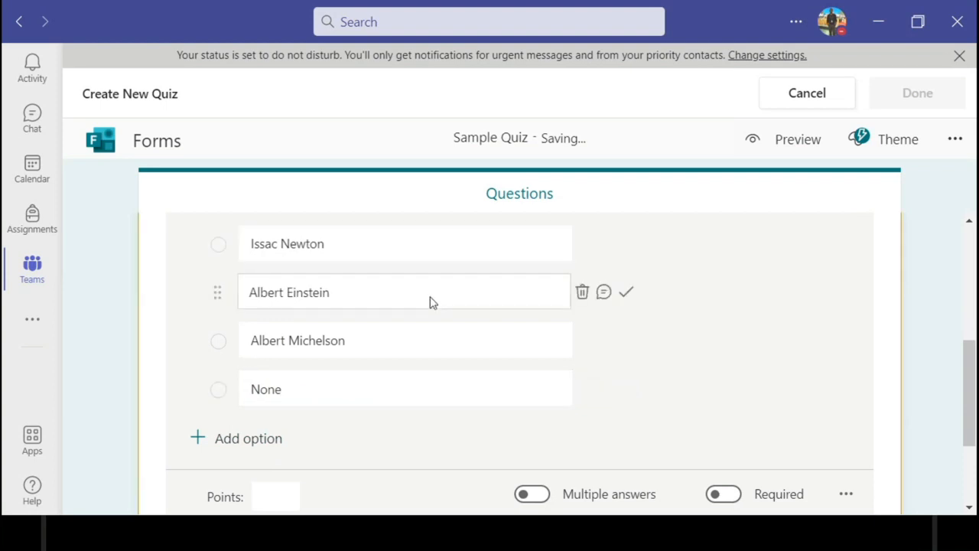
Mark Albert Einstein as the correct answer and review the question.
left_click(627, 293)
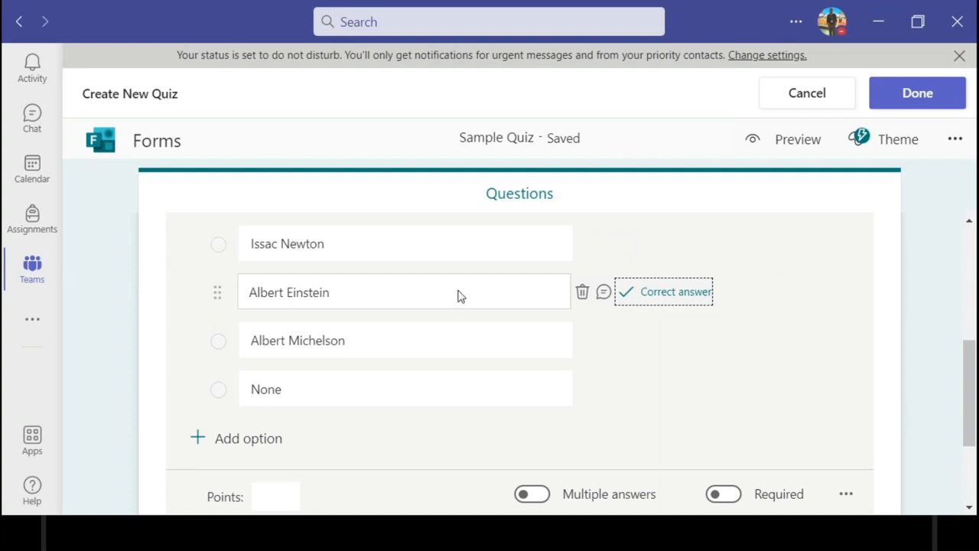
left_click_drag(970, 377, 941, 396)
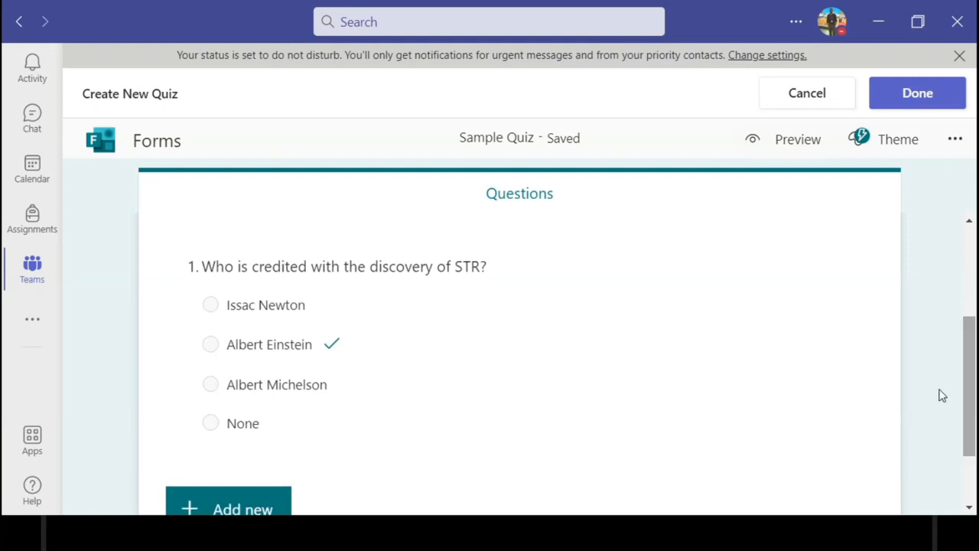
left_click(575, 334)
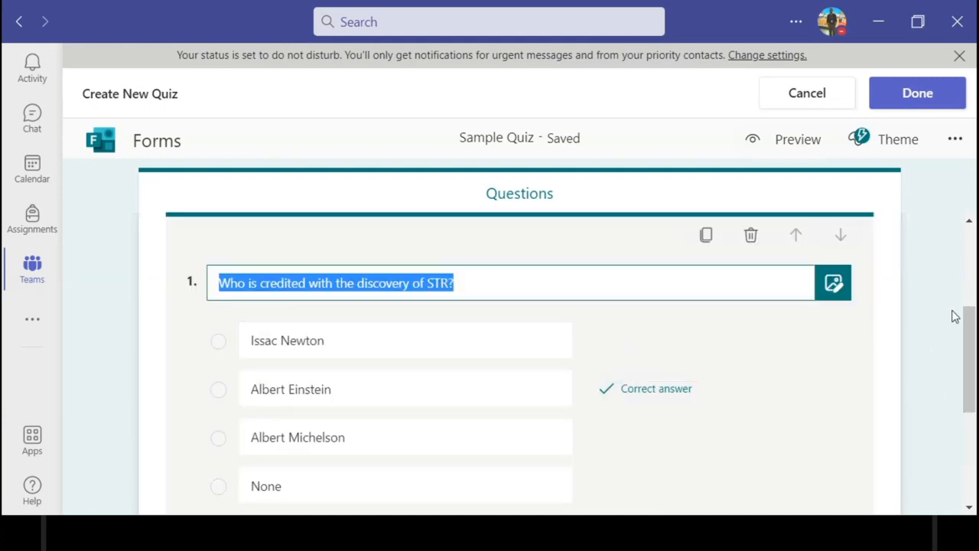
left_click_drag(969, 337, 972, 501)
left_click(404, 296)
left_click(970, 348)
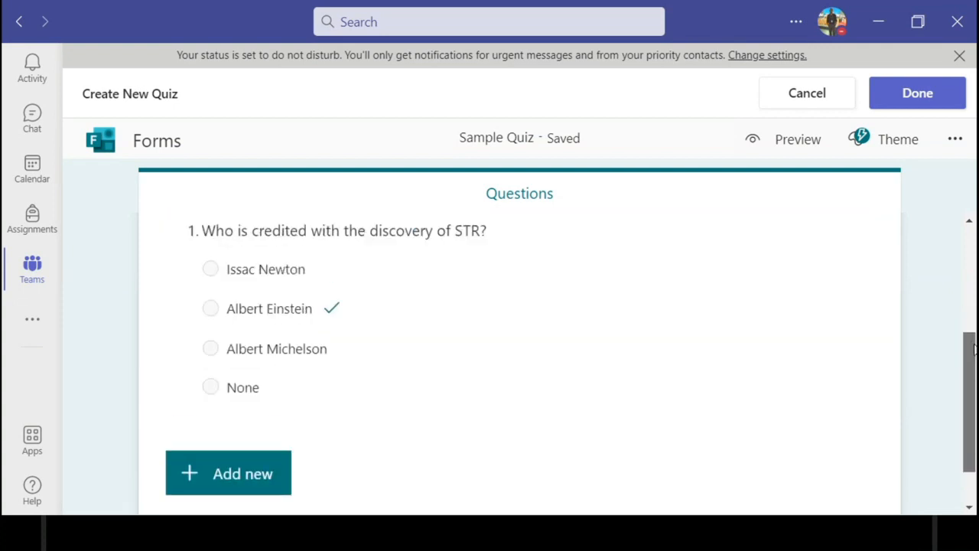
Set the points of the question on the discovery of STR to 1 and view its additional options.
left_click(535, 325)
scroll(532, 368, "down", 4)
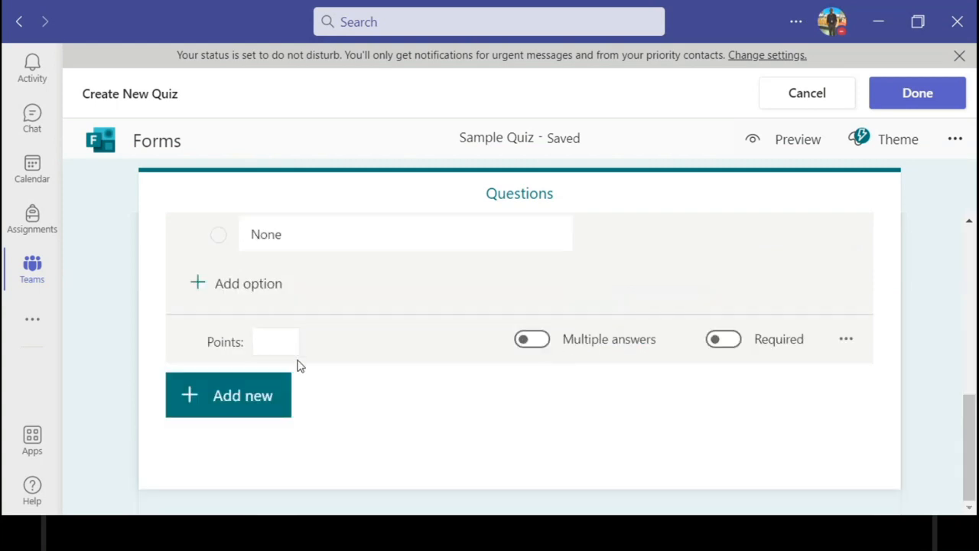
left_click(261, 341)
type("1")
left_click(845, 344)
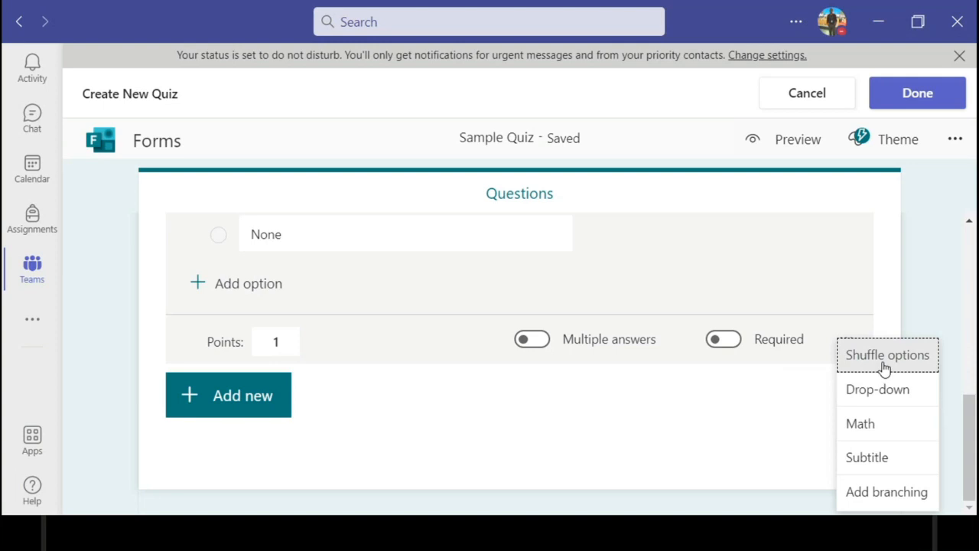
left_click(791, 421)
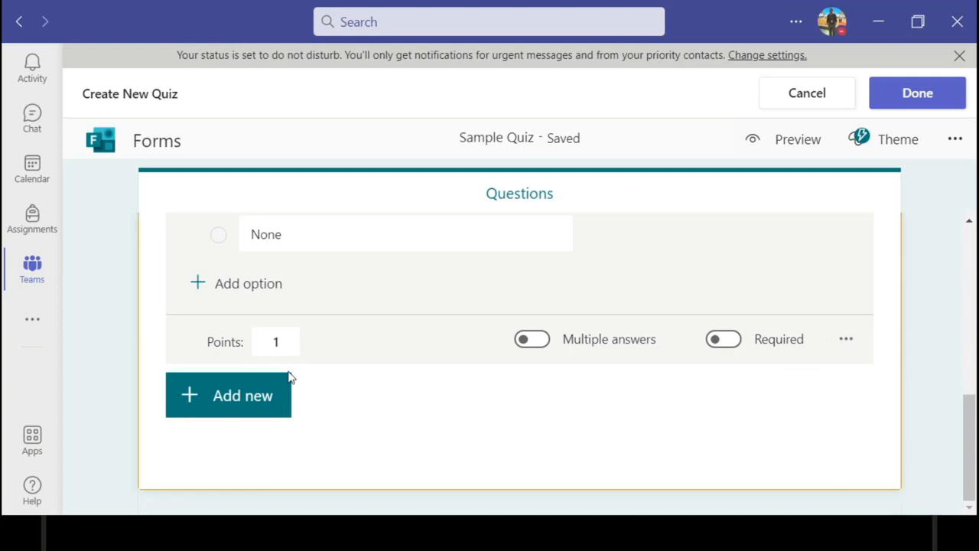
Review and finish the quiz, and save the new Sample Quiz assignment without assigning it.
left_click_drag(971, 447, 972, 352)
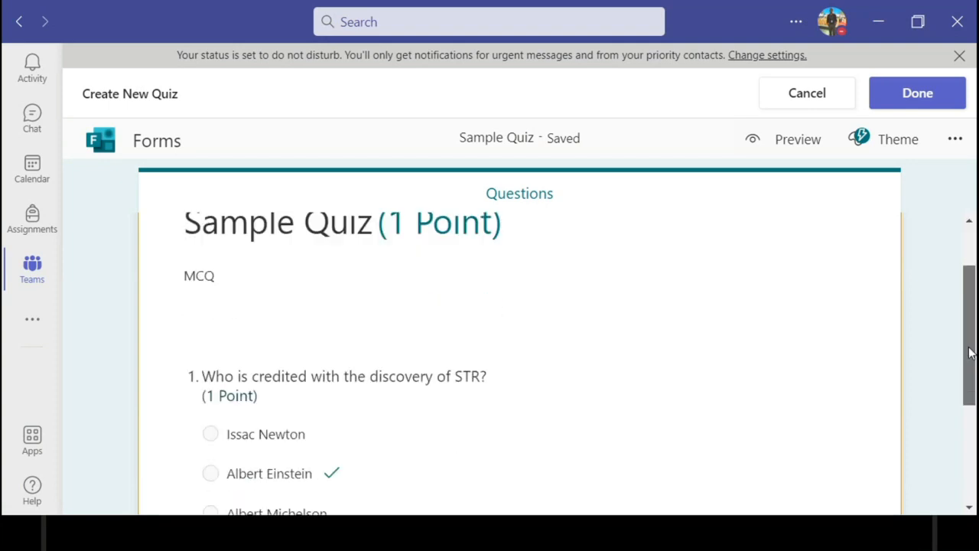
left_click(916, 97)
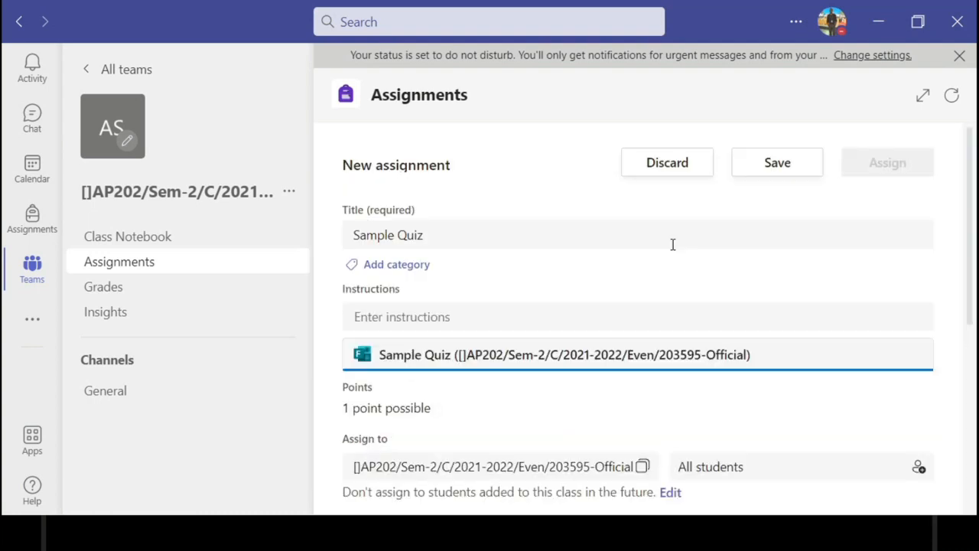
left_click(769, 166)
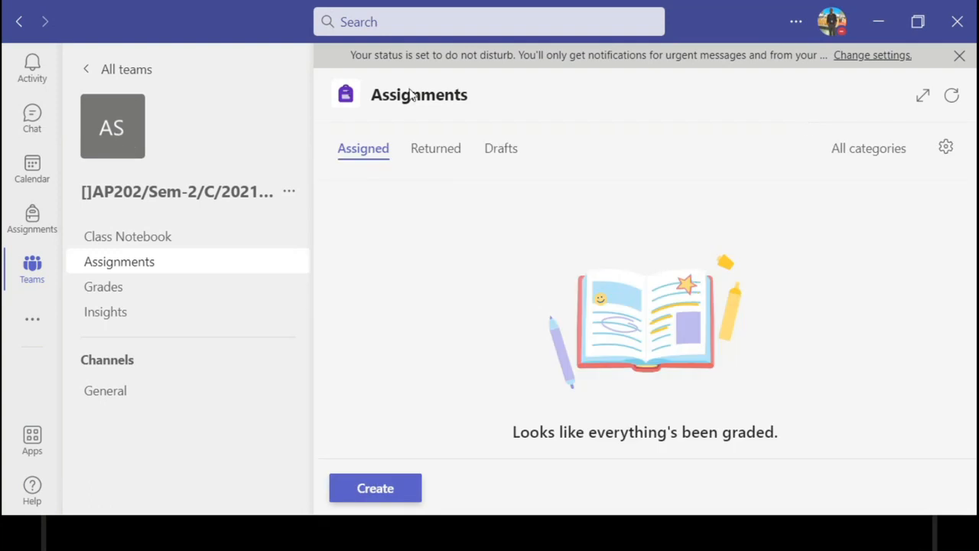
Create a new quiz assignment from the existing Sample Quiz form.
left_click(384, 490)
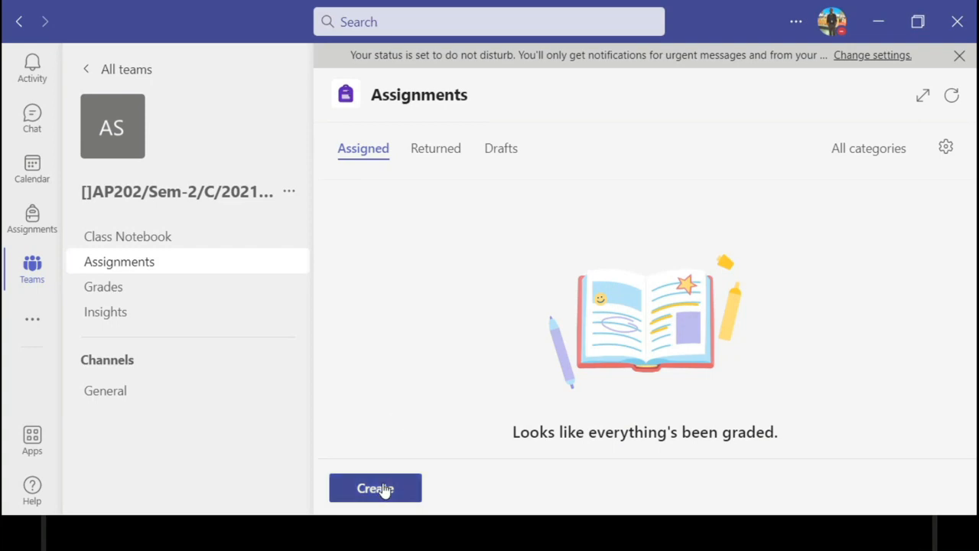
left_click(380, 425)
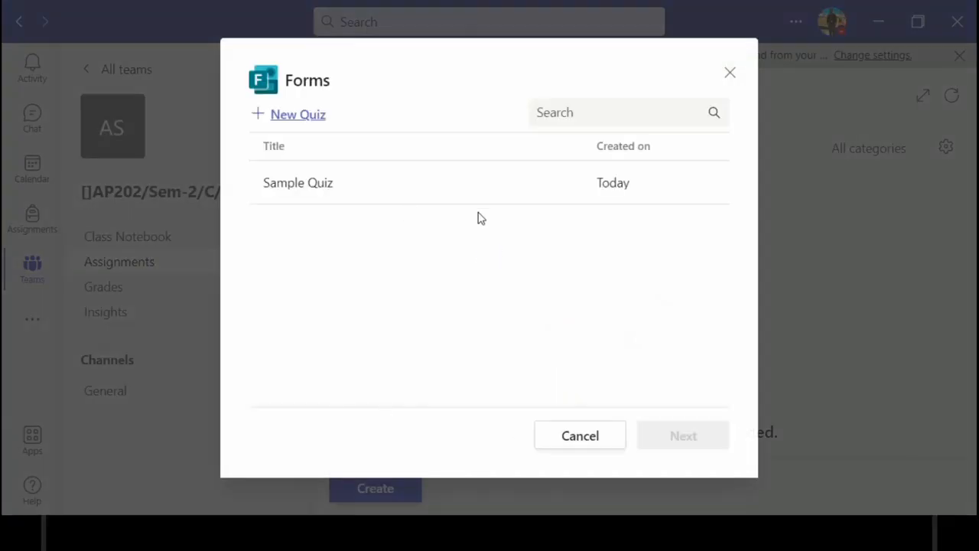
left_click(405, 194)
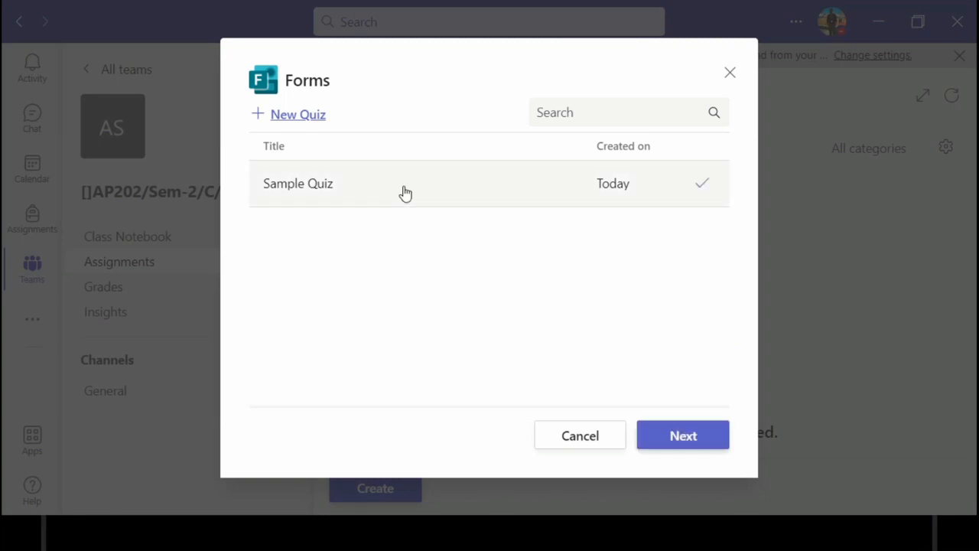
left_click(684, 435)
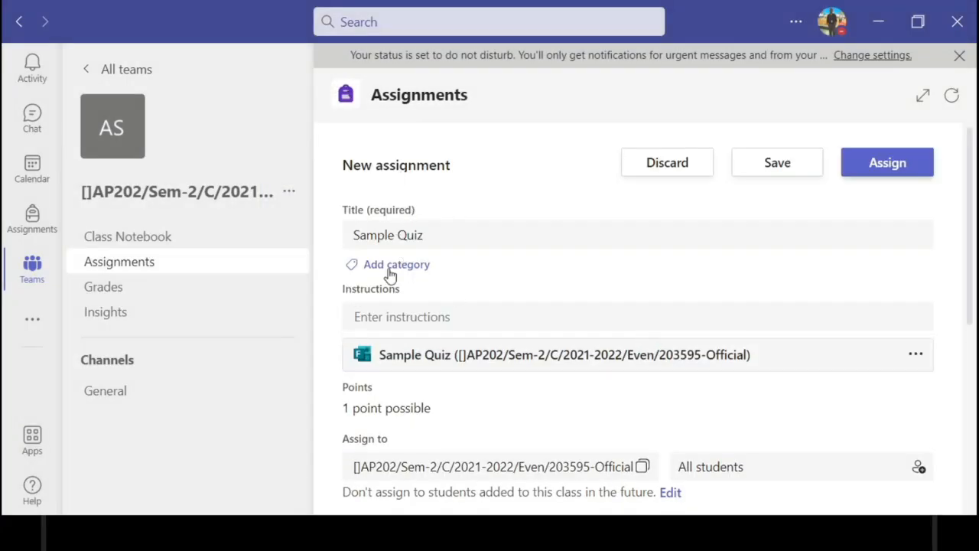
Set the assignment's due date to Wed, Mar 2, 2022.
left_click_drag(975, 310, 975, 465)
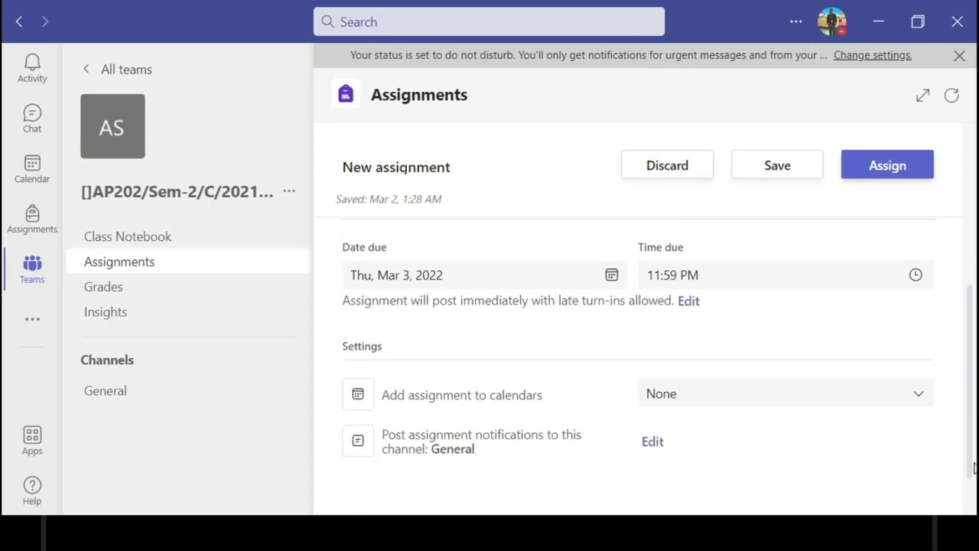
left_click_drag(975, 467, 976, 454)
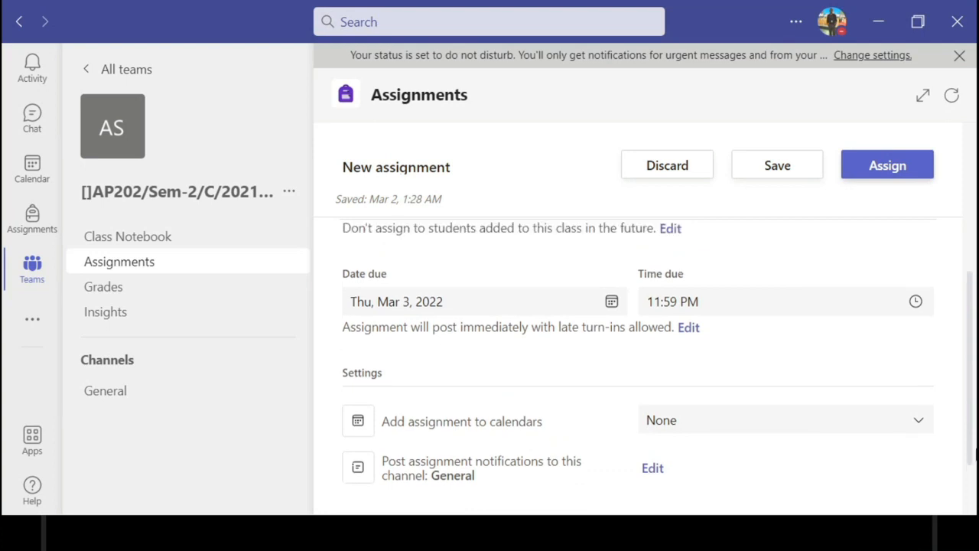
left_click(406, 310)
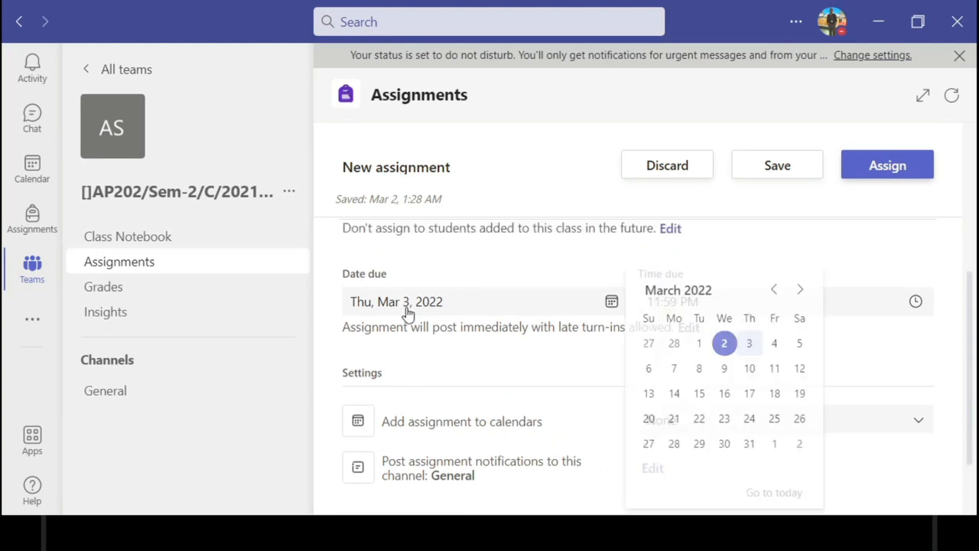
left_click(726, 346)
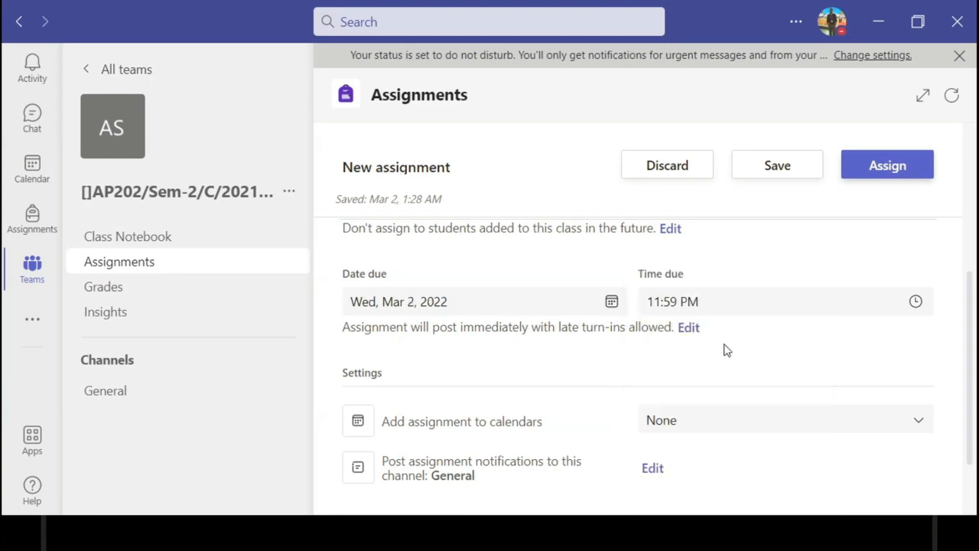
Set the assignment's due time to 3:10 PM.
left_click(661, 310)
left_click(666, 306)
left_click(659, 303)
key("BackSpace")
type("5")
key("BackSpace")
key("BackSpace")
type("10")
Enable a close date of Wed, Mar 2, 2022 at 3:10 PM in the assignment timeline and assign the quiz to all students.
left_click(687, 329)
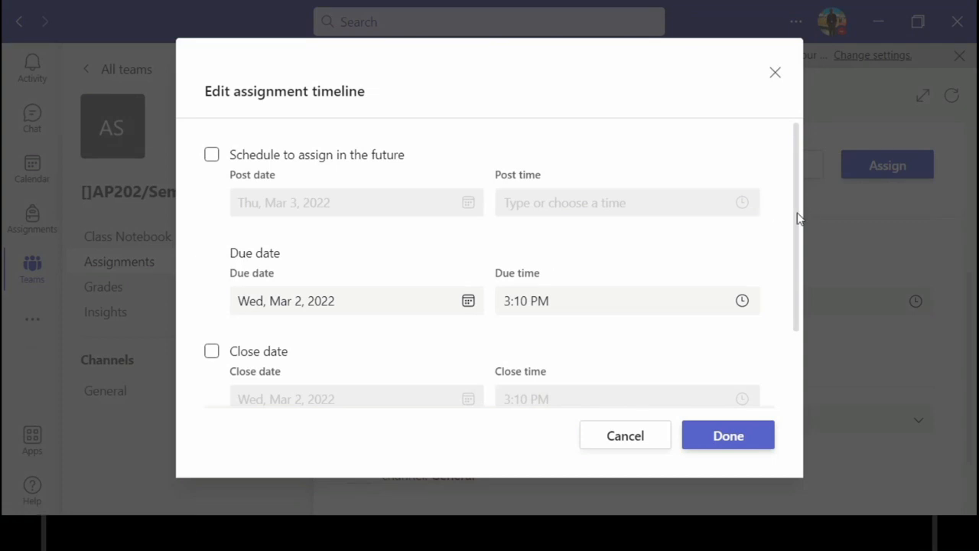
left_click_drag(797, 218, 797, 303)
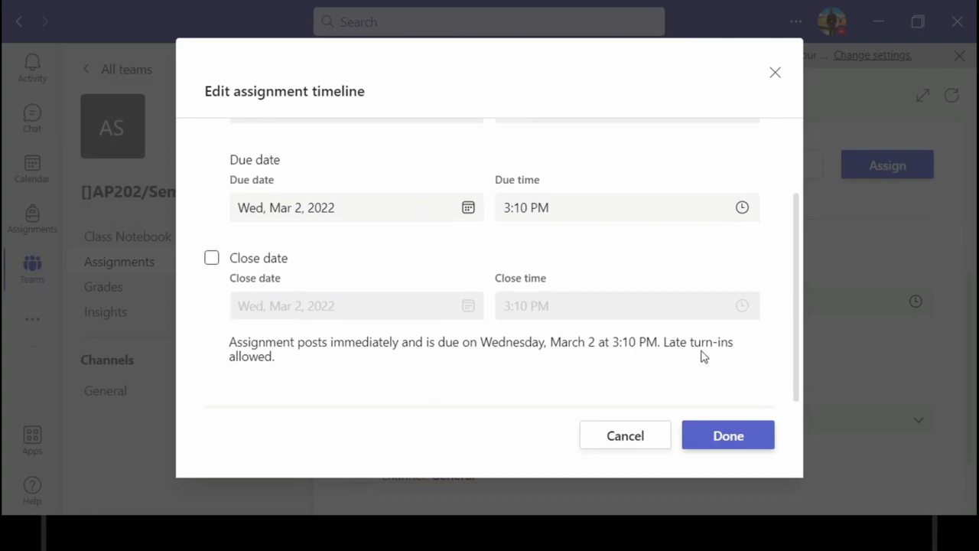
left_click(212, 258)
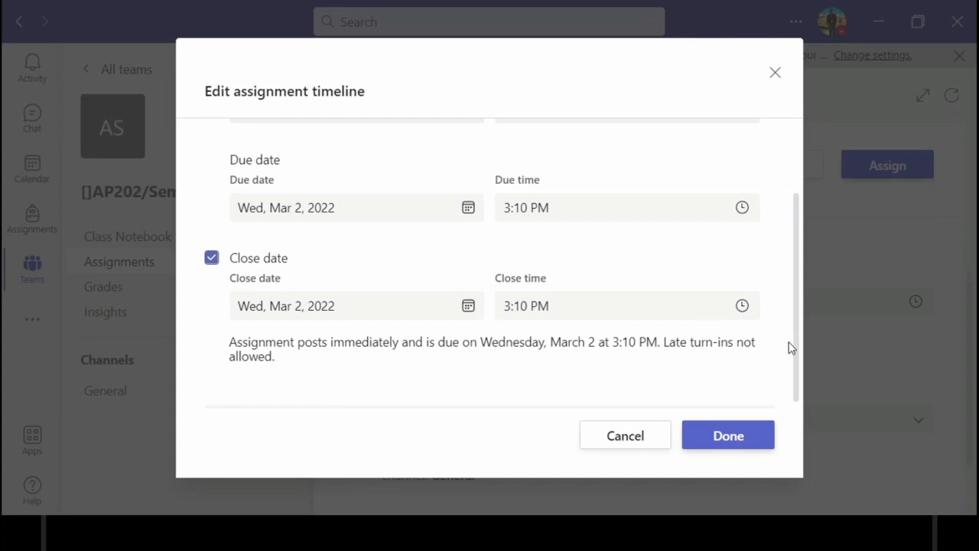
left_click_drag(795, 354, 794, 268)
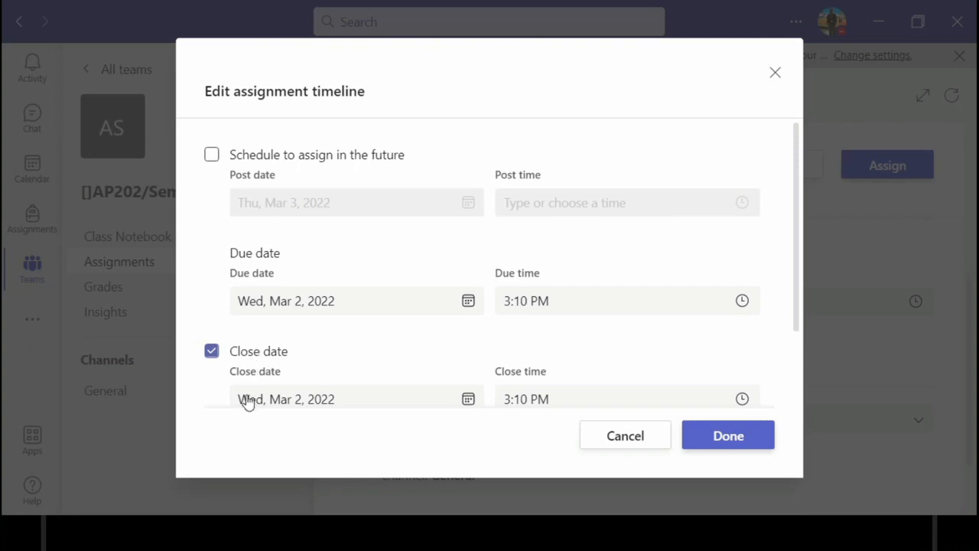
left_click(737, 436)
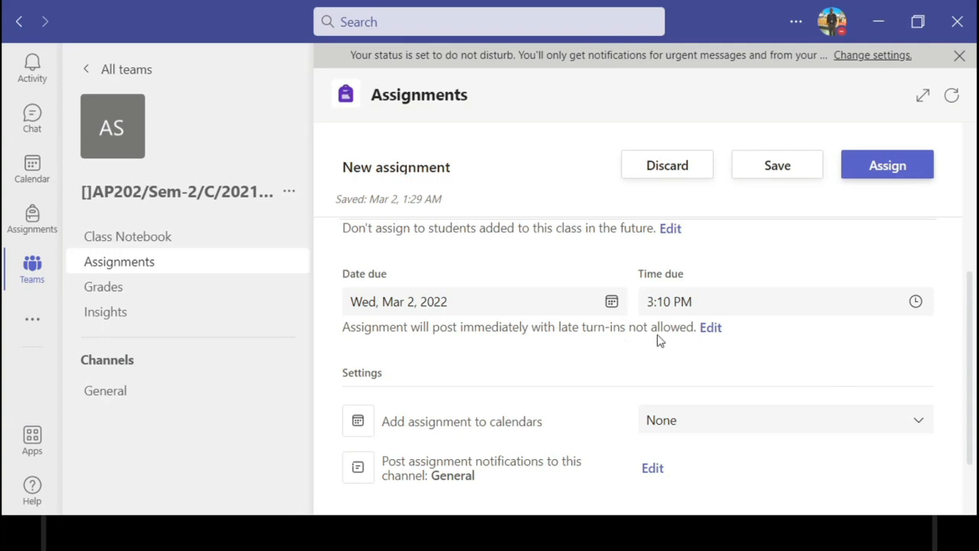
left_click_drag(977, 316, 965, 168)
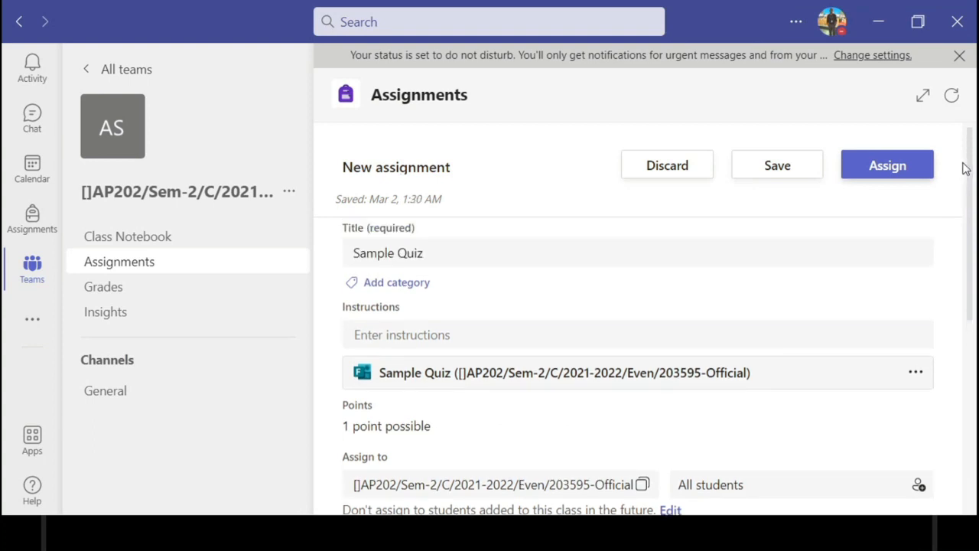
left_click(892, 164)
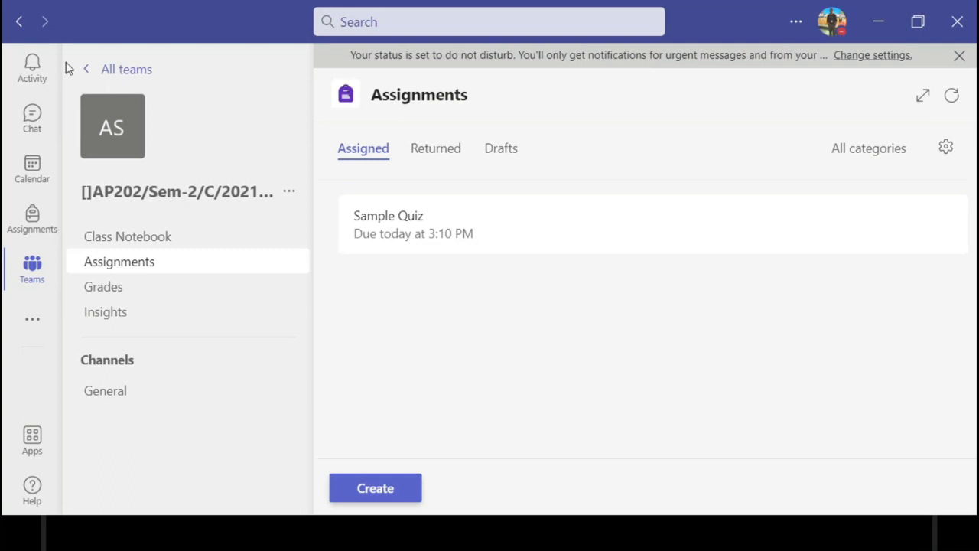
Go back to the General channel, find the Sample Quiz post and view its assignment.
left_click(20, 25)
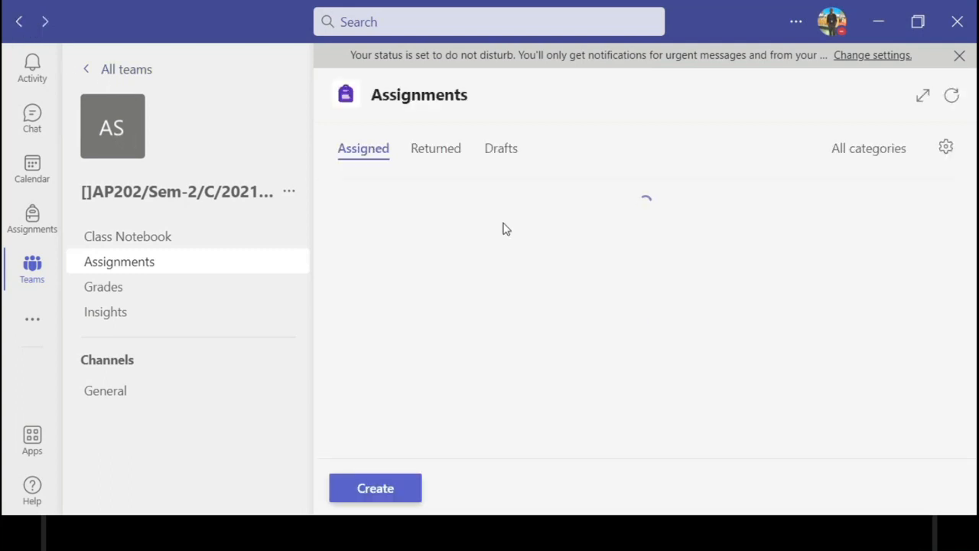
left_click(19, 23)
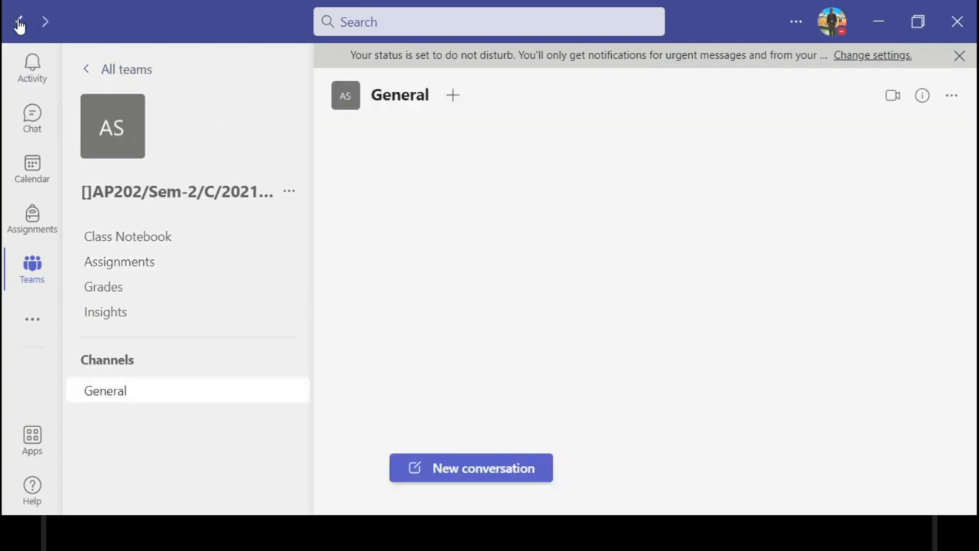
left_click_drag(972, 387, 956, 120)
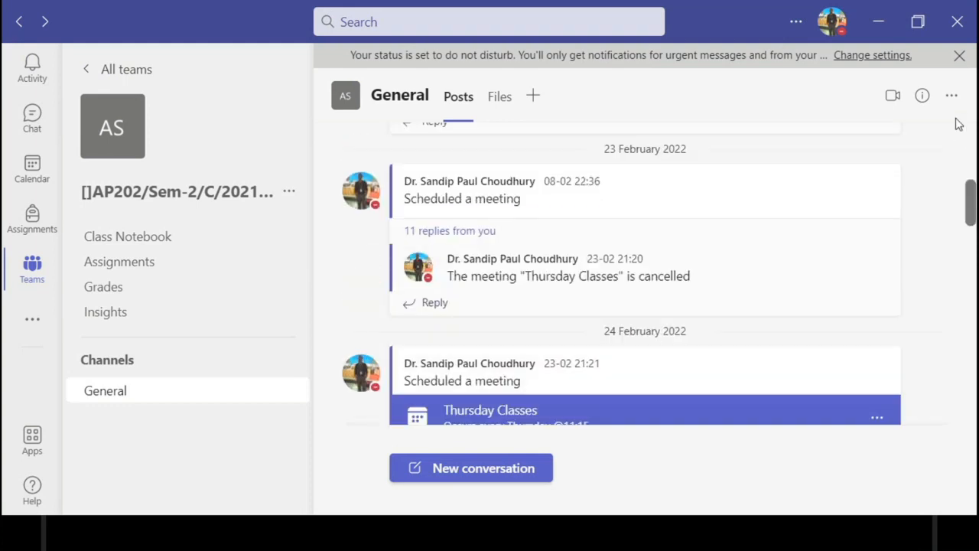
left_click_drag(974, 274, 975, 138)
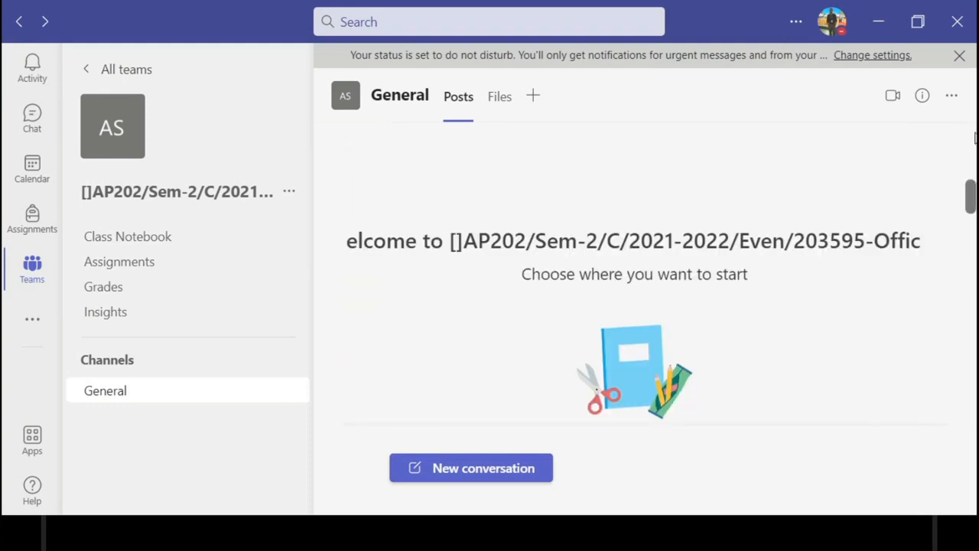
left_click_drag(976, 204, 974, 458)
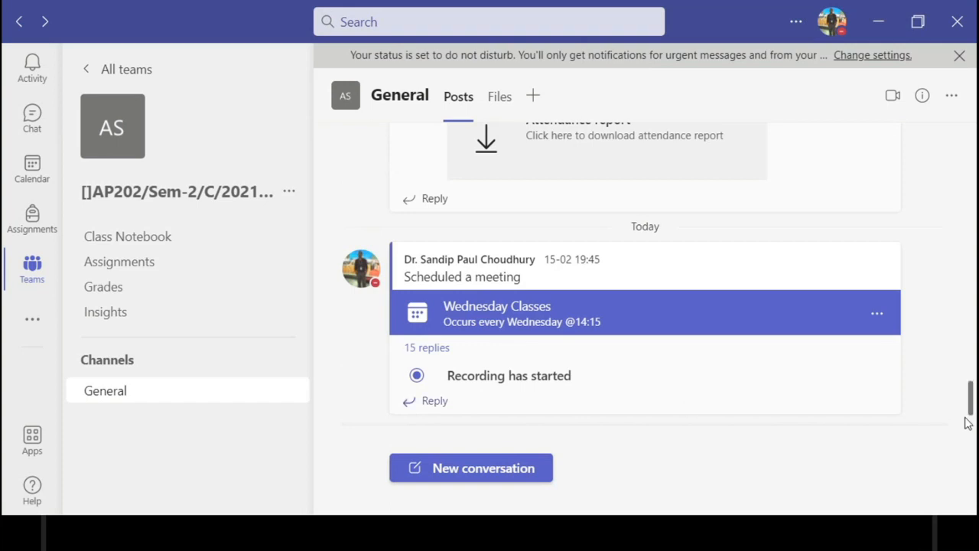
left_click_drag(970, 401, 976, 457)
left_click_drag(970, 397, 957, 456)
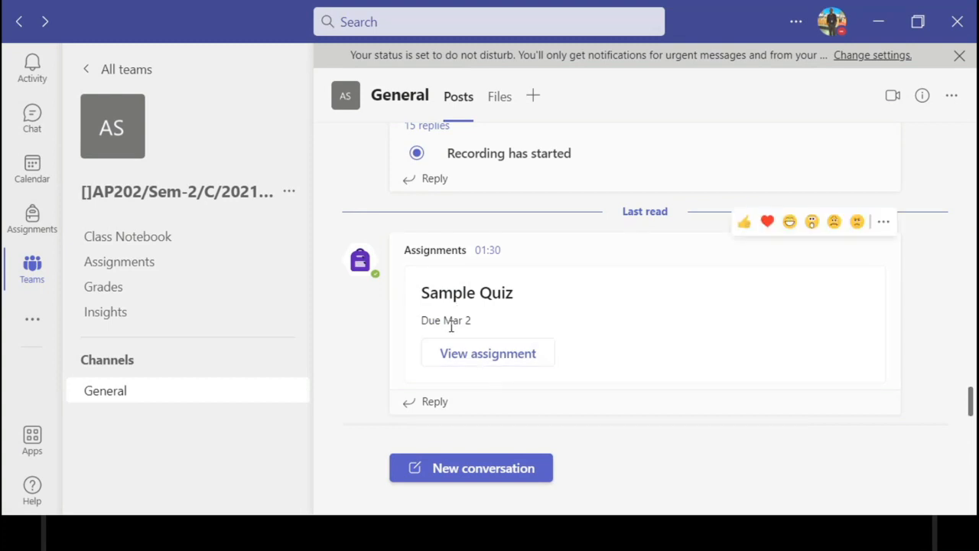
left_click(479, 357)
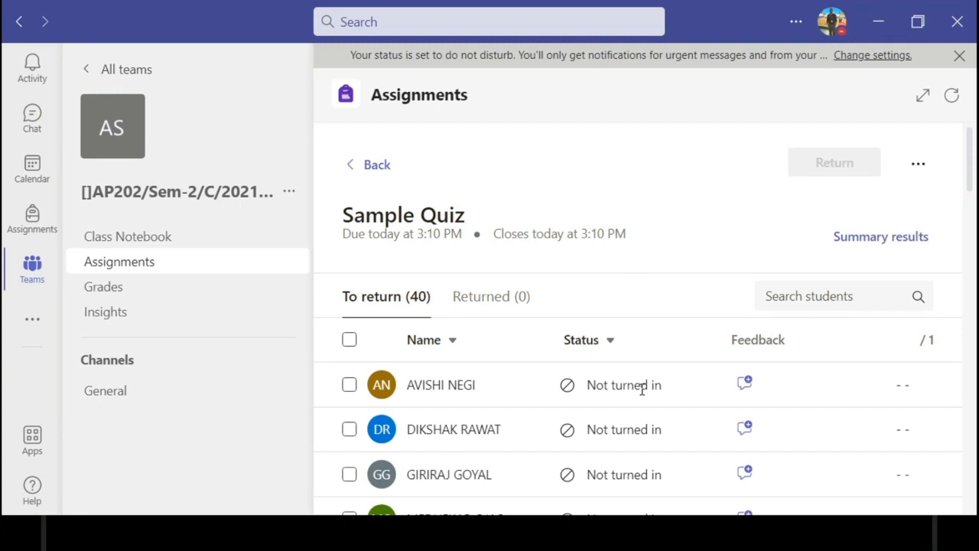
Switch the Sample Quiz assignment to the student view and open the quiz form.
left_click(919, 165)
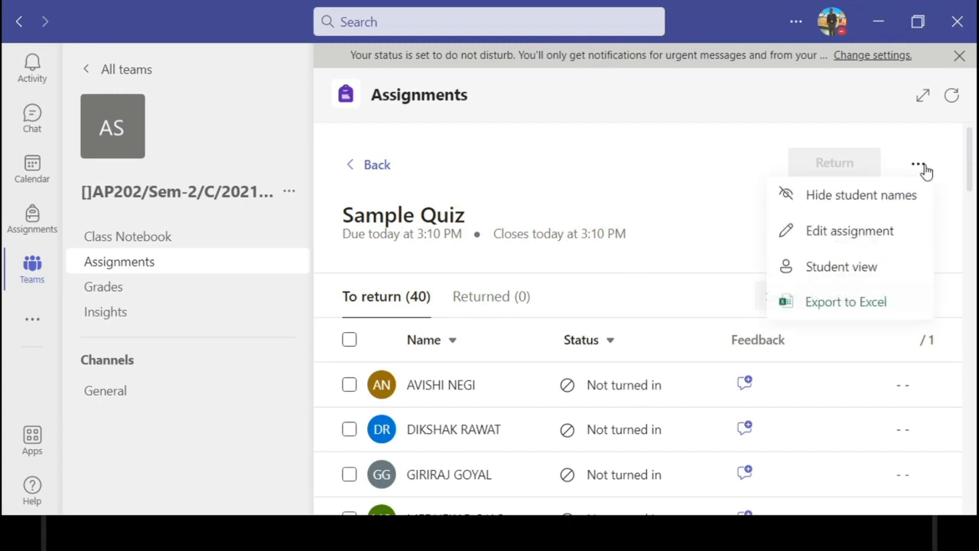
left_click(837, 268)
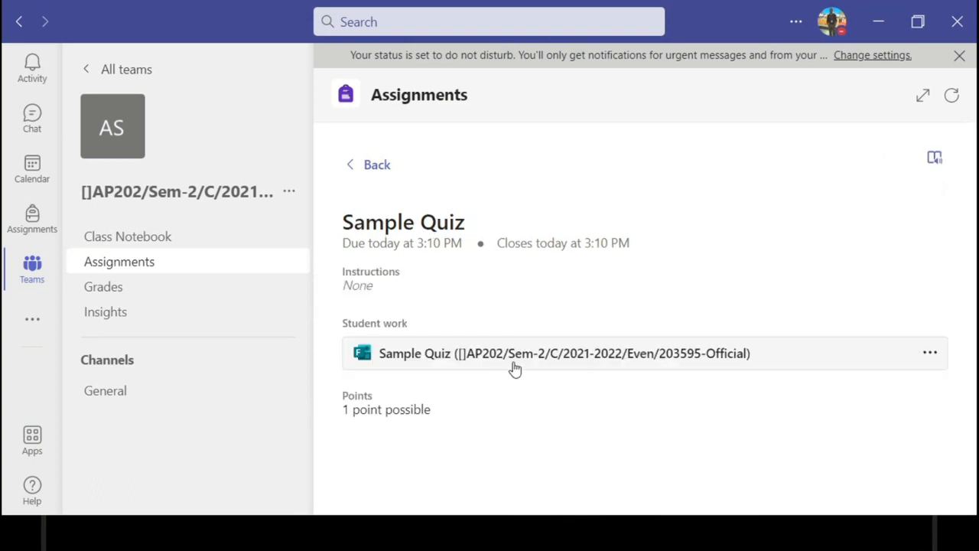
left_click(462, 360)
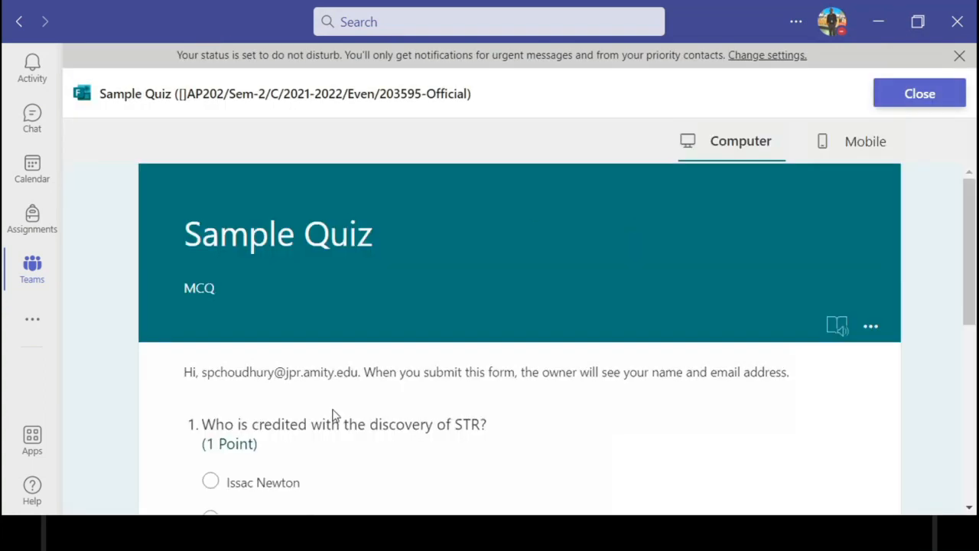
Preview the quiz in the mobile layout and return to the computer layout to look over the question.
left_click(856, 145)
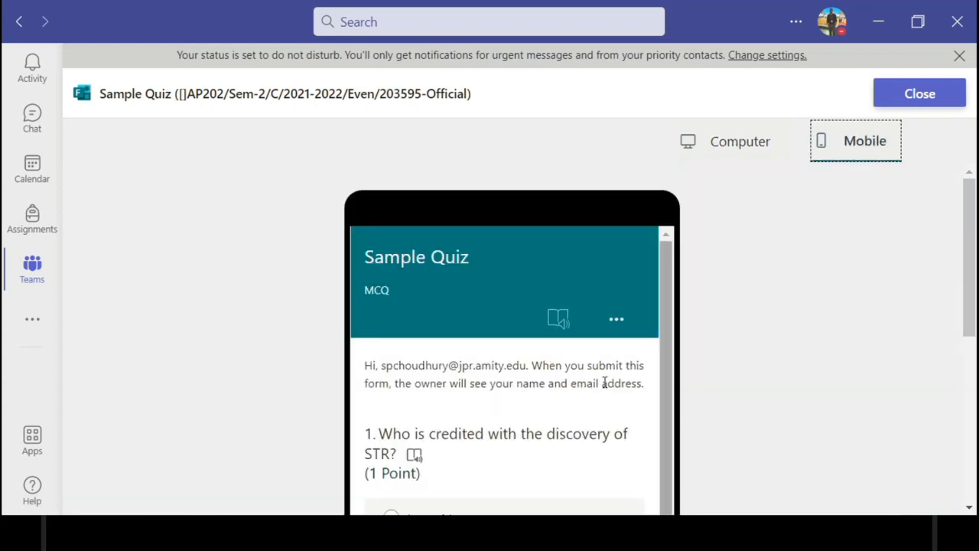
mouse_move(974, 288)
left_mouse_down()
mouse_move(974, 434)
mouse_move(975, 289)
left_mouse_up()
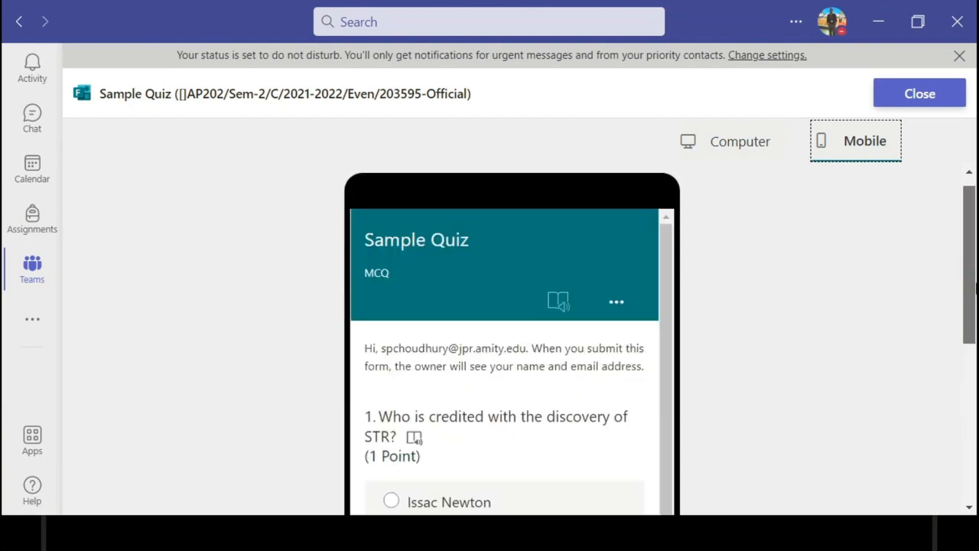
left_click(741, 143)
scroll(974, 290, "down", 1)
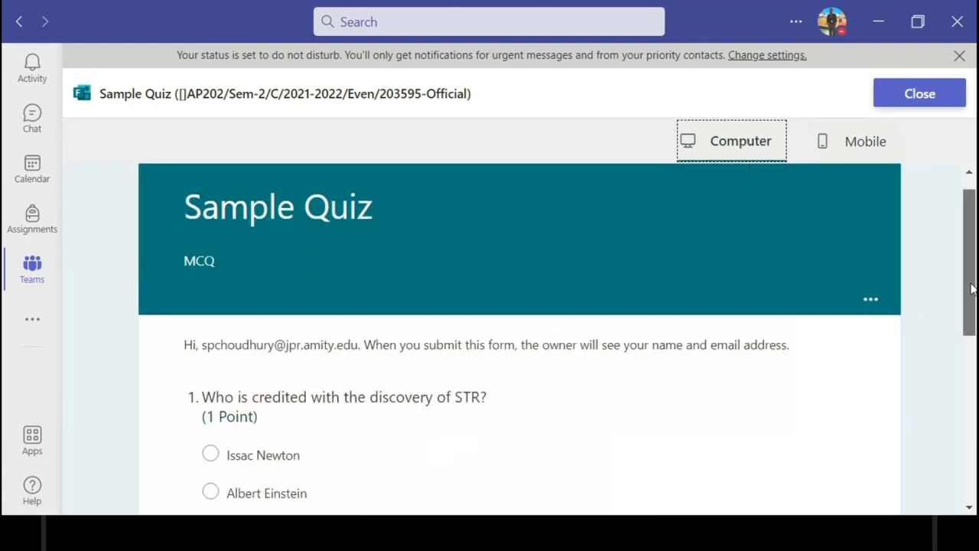
scroll(974, 273, "up", 1)
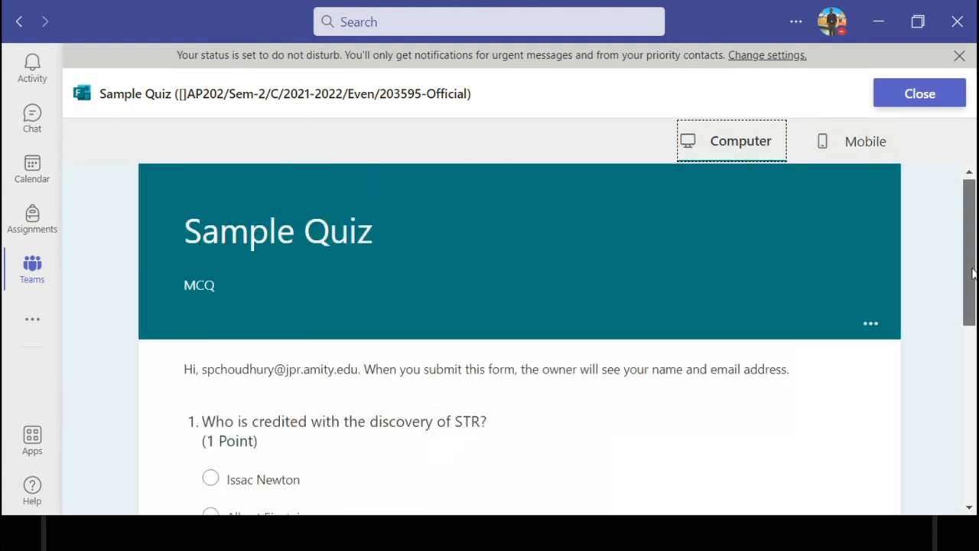
Answer the STR discovery question in the quiz preview with Albert Einstein and submit the response.
left_click_drag(973, 273, 974, 327)
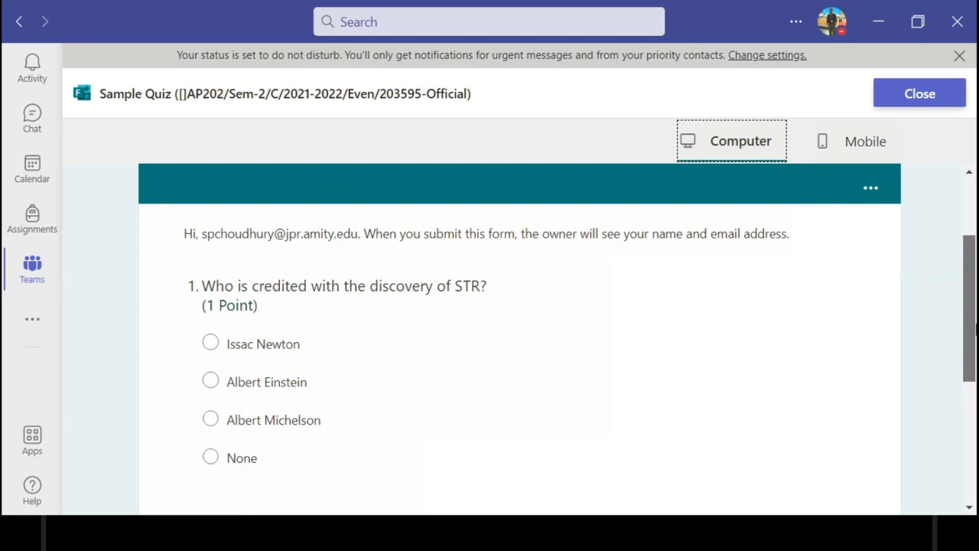
left_click_drag(976, 328, 975, 362)
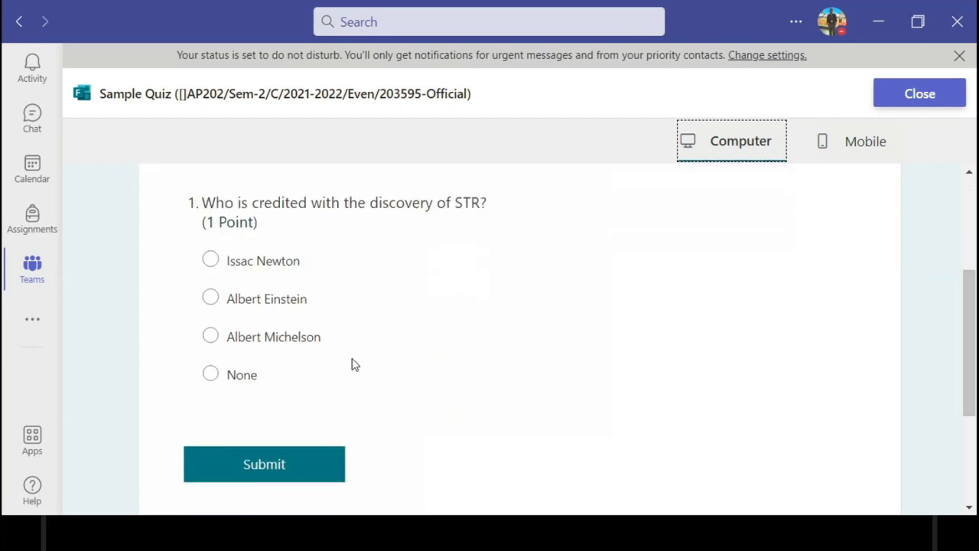
left_click(211, 301)
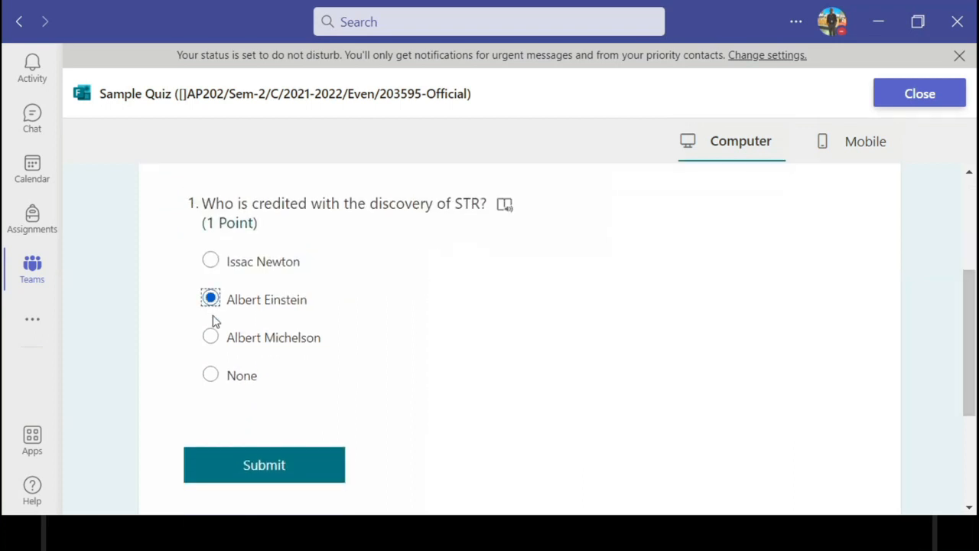
left_click(242, 463)
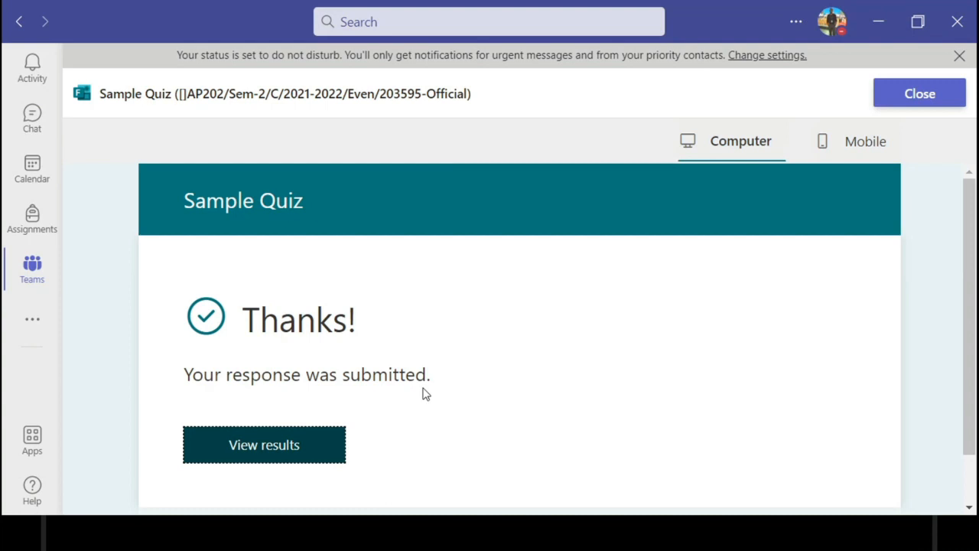
View the results of the submitted quiz, look through the marked answer and close the quiz preview.
left_click(302, 442)
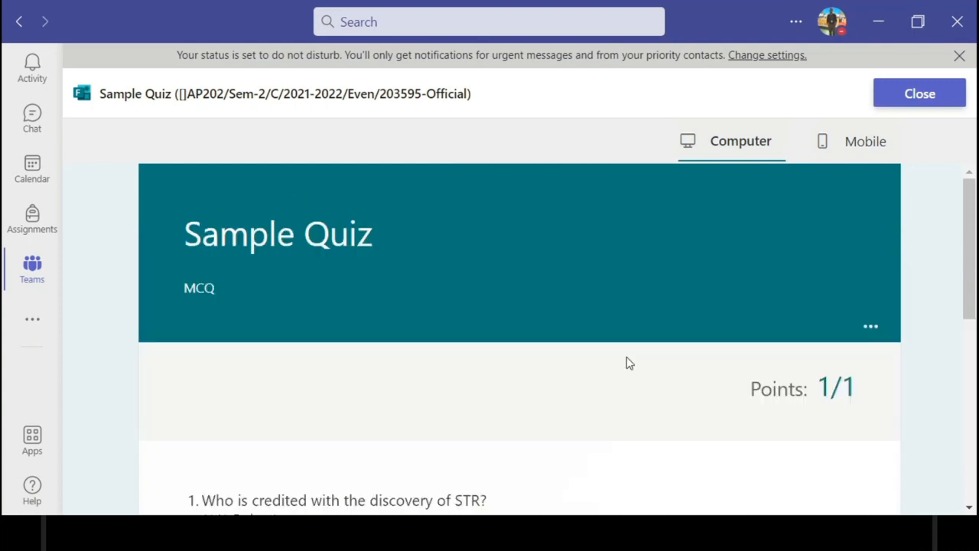
left_click_drag(968, 283, 973, 371)
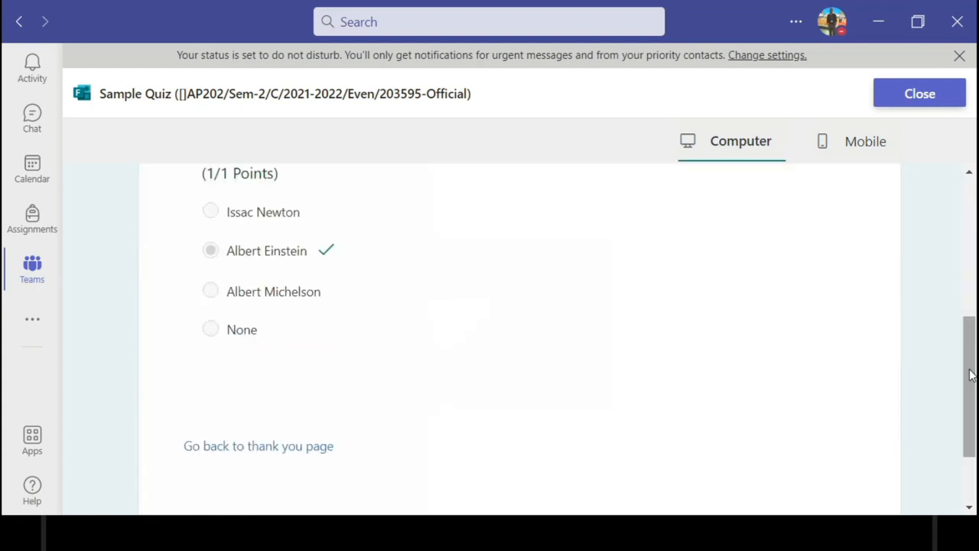
left_click(911, 98)
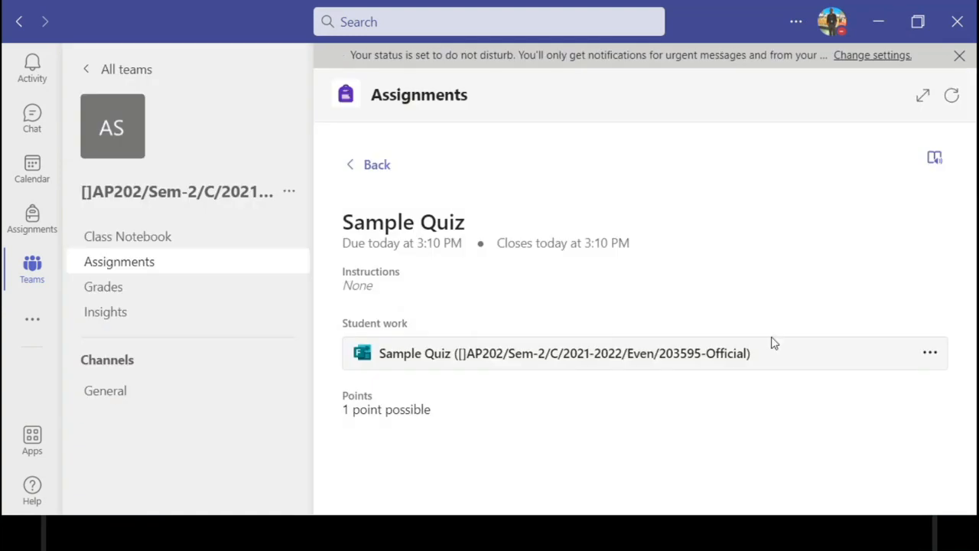
Look at the assignment in Immersive Reader, dismiss its tips and the status notice, try full screen mode, and return to the assignment.
left_click(939, 158)
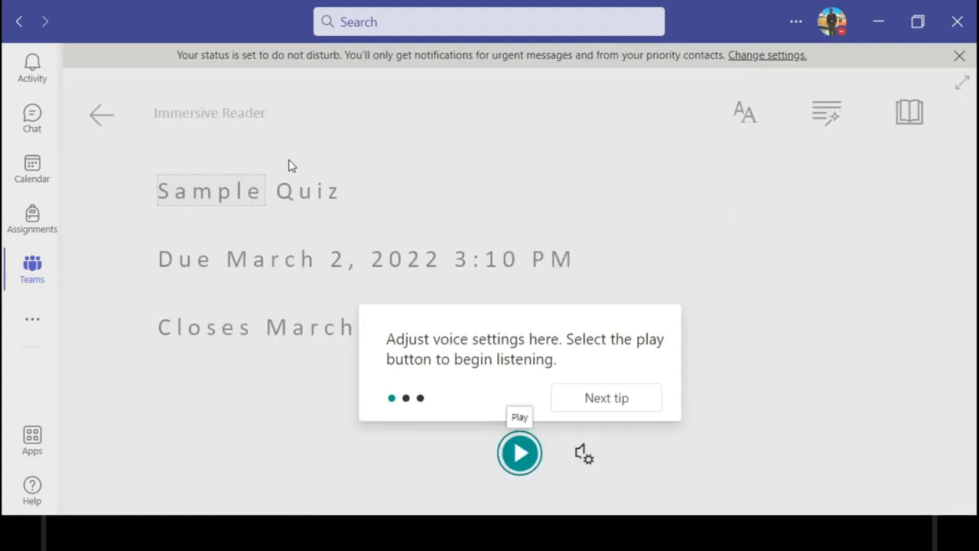
left_click(107, 120)
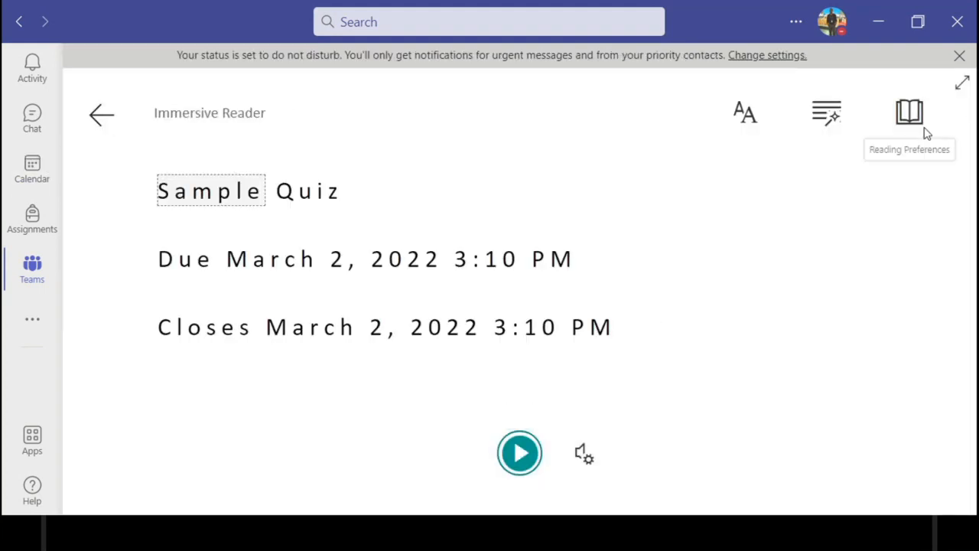
left_click(960, 56)
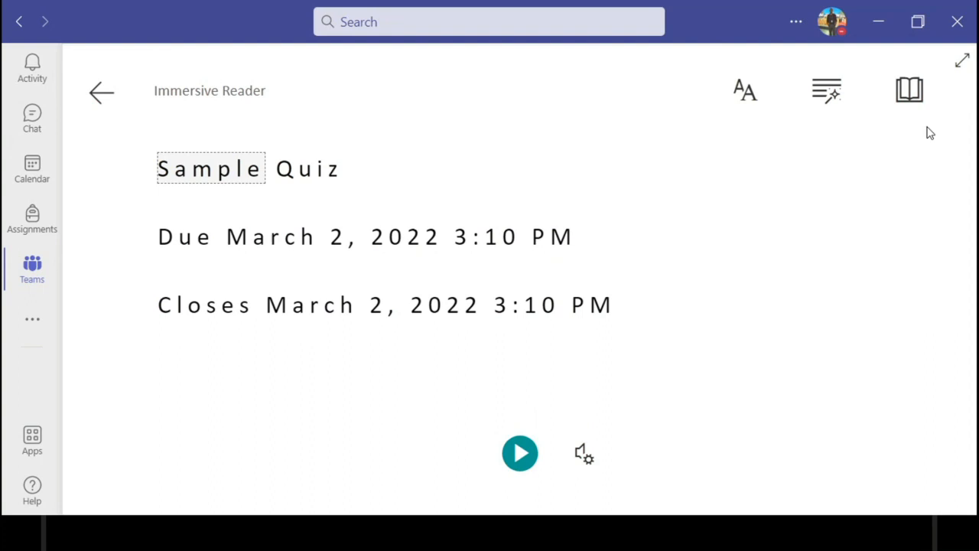
left_click(963, 61)
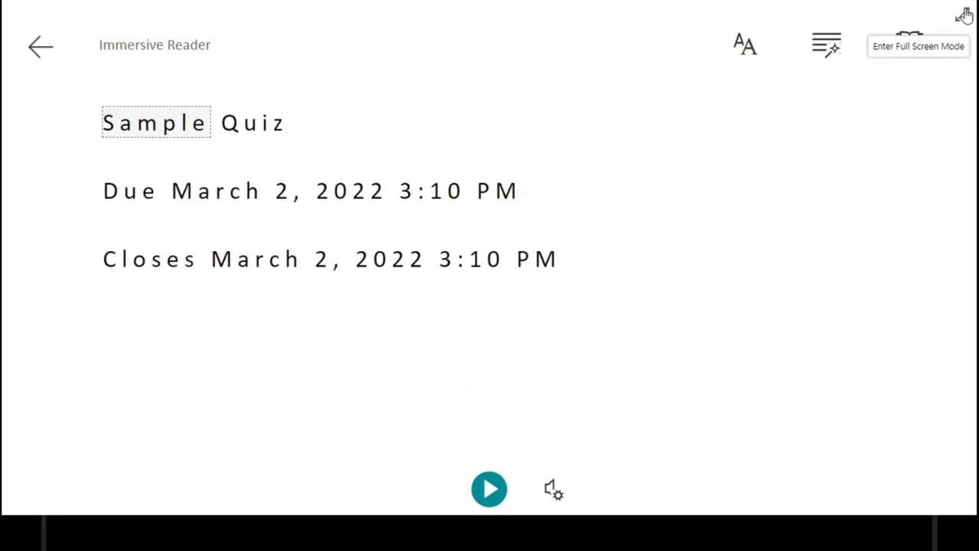
left_click(964, 15)
left_click(96, 88)
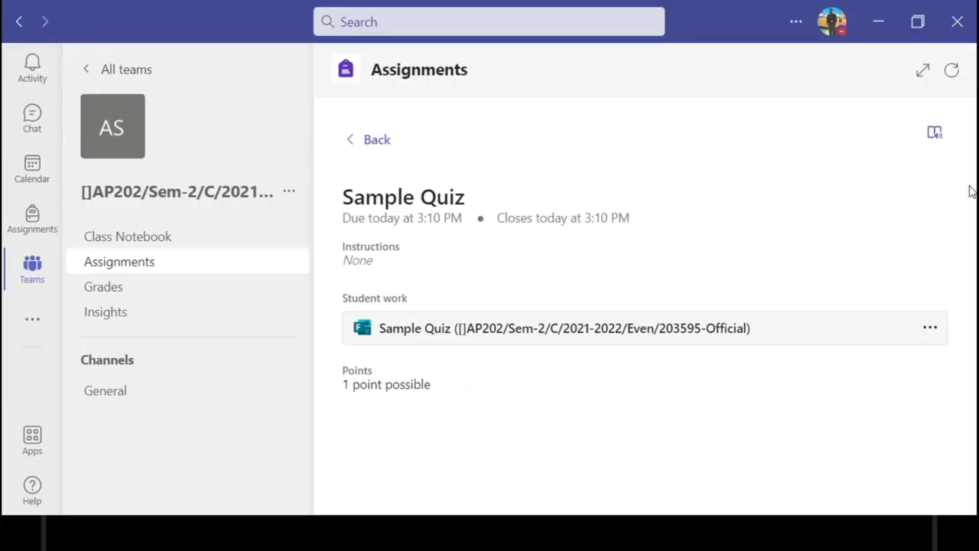
left_click(931, 328)
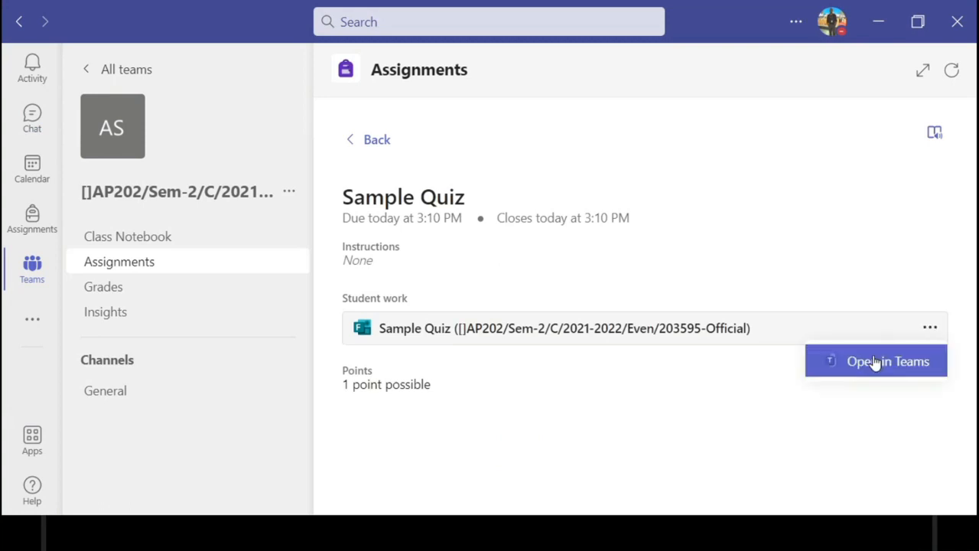
left_click(906, 266)
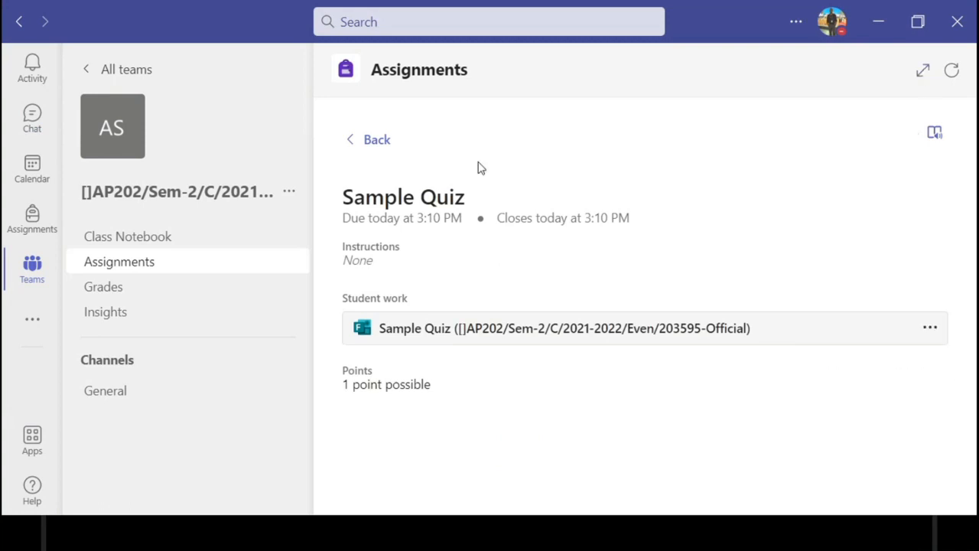
Leave the student view of Sample Quiz and look through the students' turn-in statuses and points in the to-return list.
left_click(365, 138)
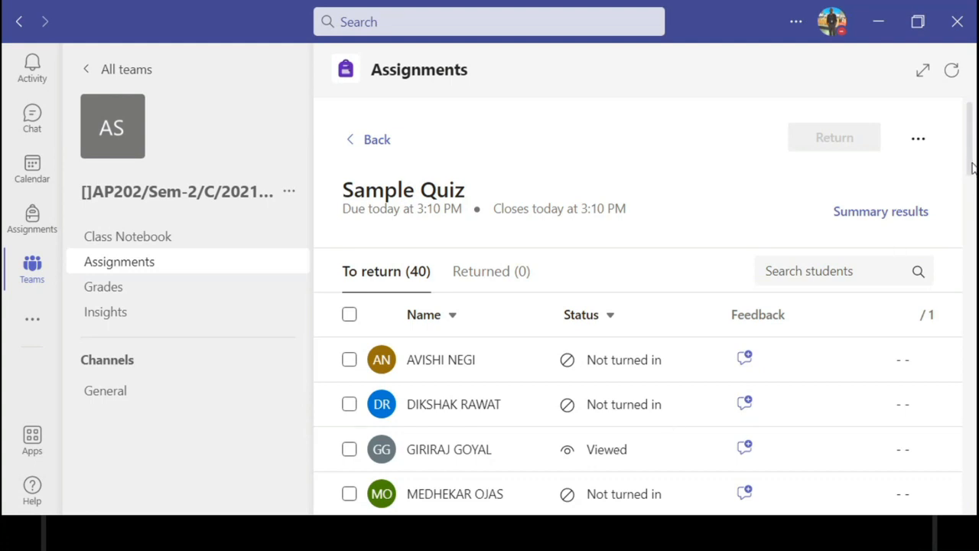
left_click_drag(971, 167, 972, 228)
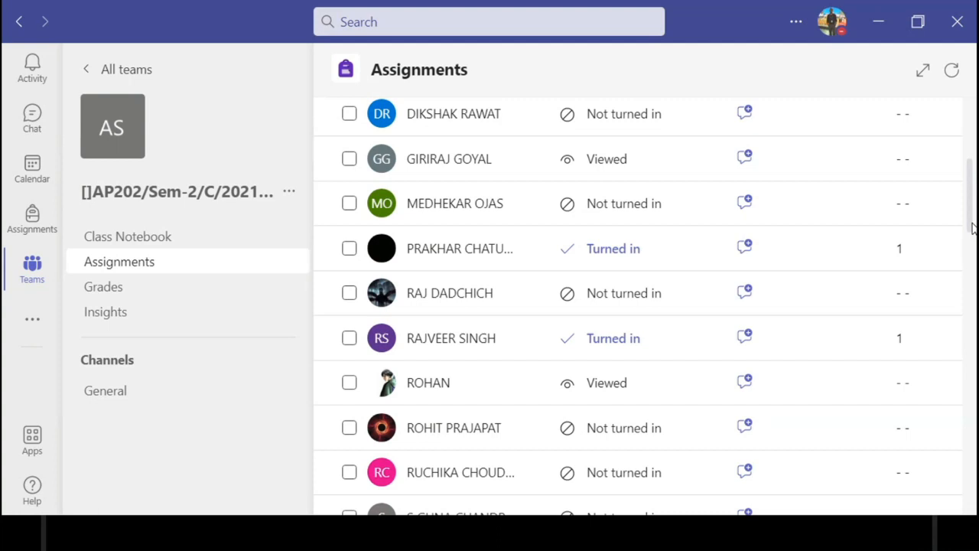
left_click_drag(972, 228, 968, 200)
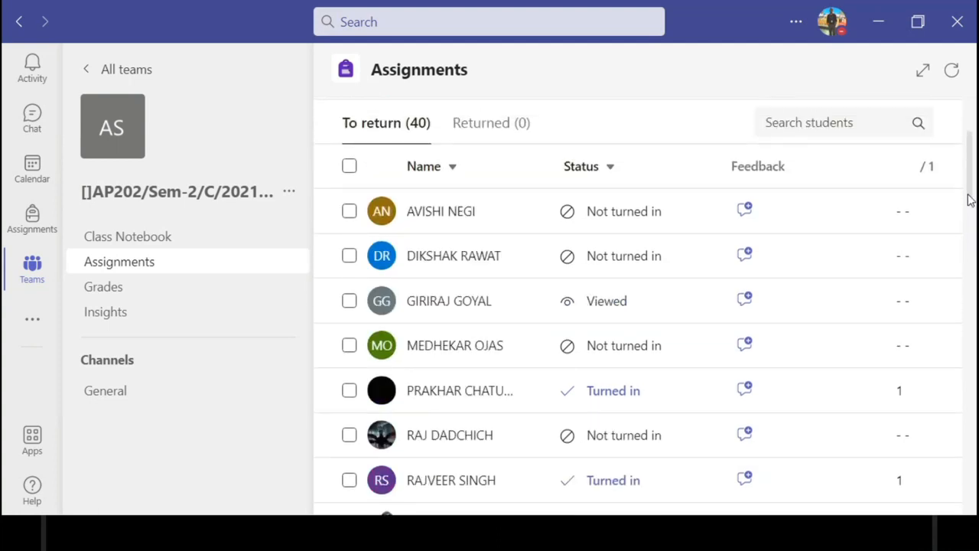